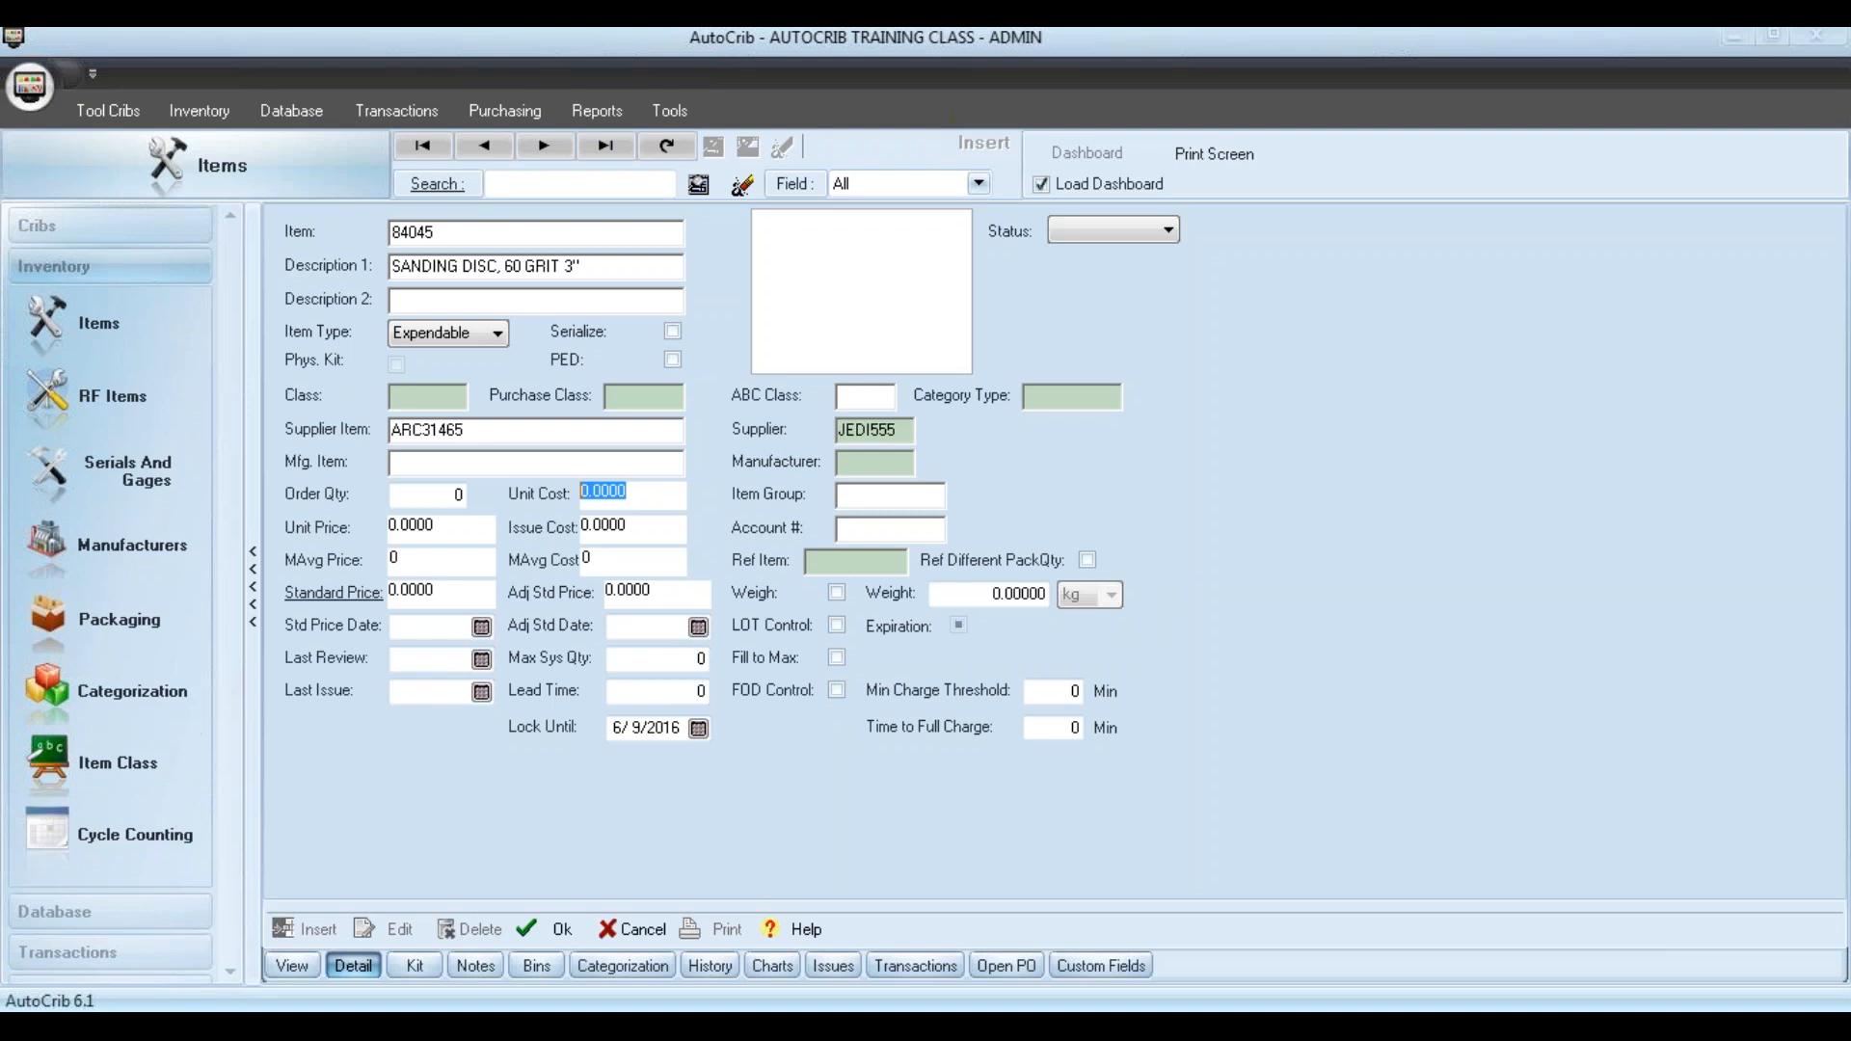
Set the unit price of the new item 84045 to .43
click(472, 536)
click(677, 530)
drag(475, 527, 362, 523)
text(.43)
key(Tab)
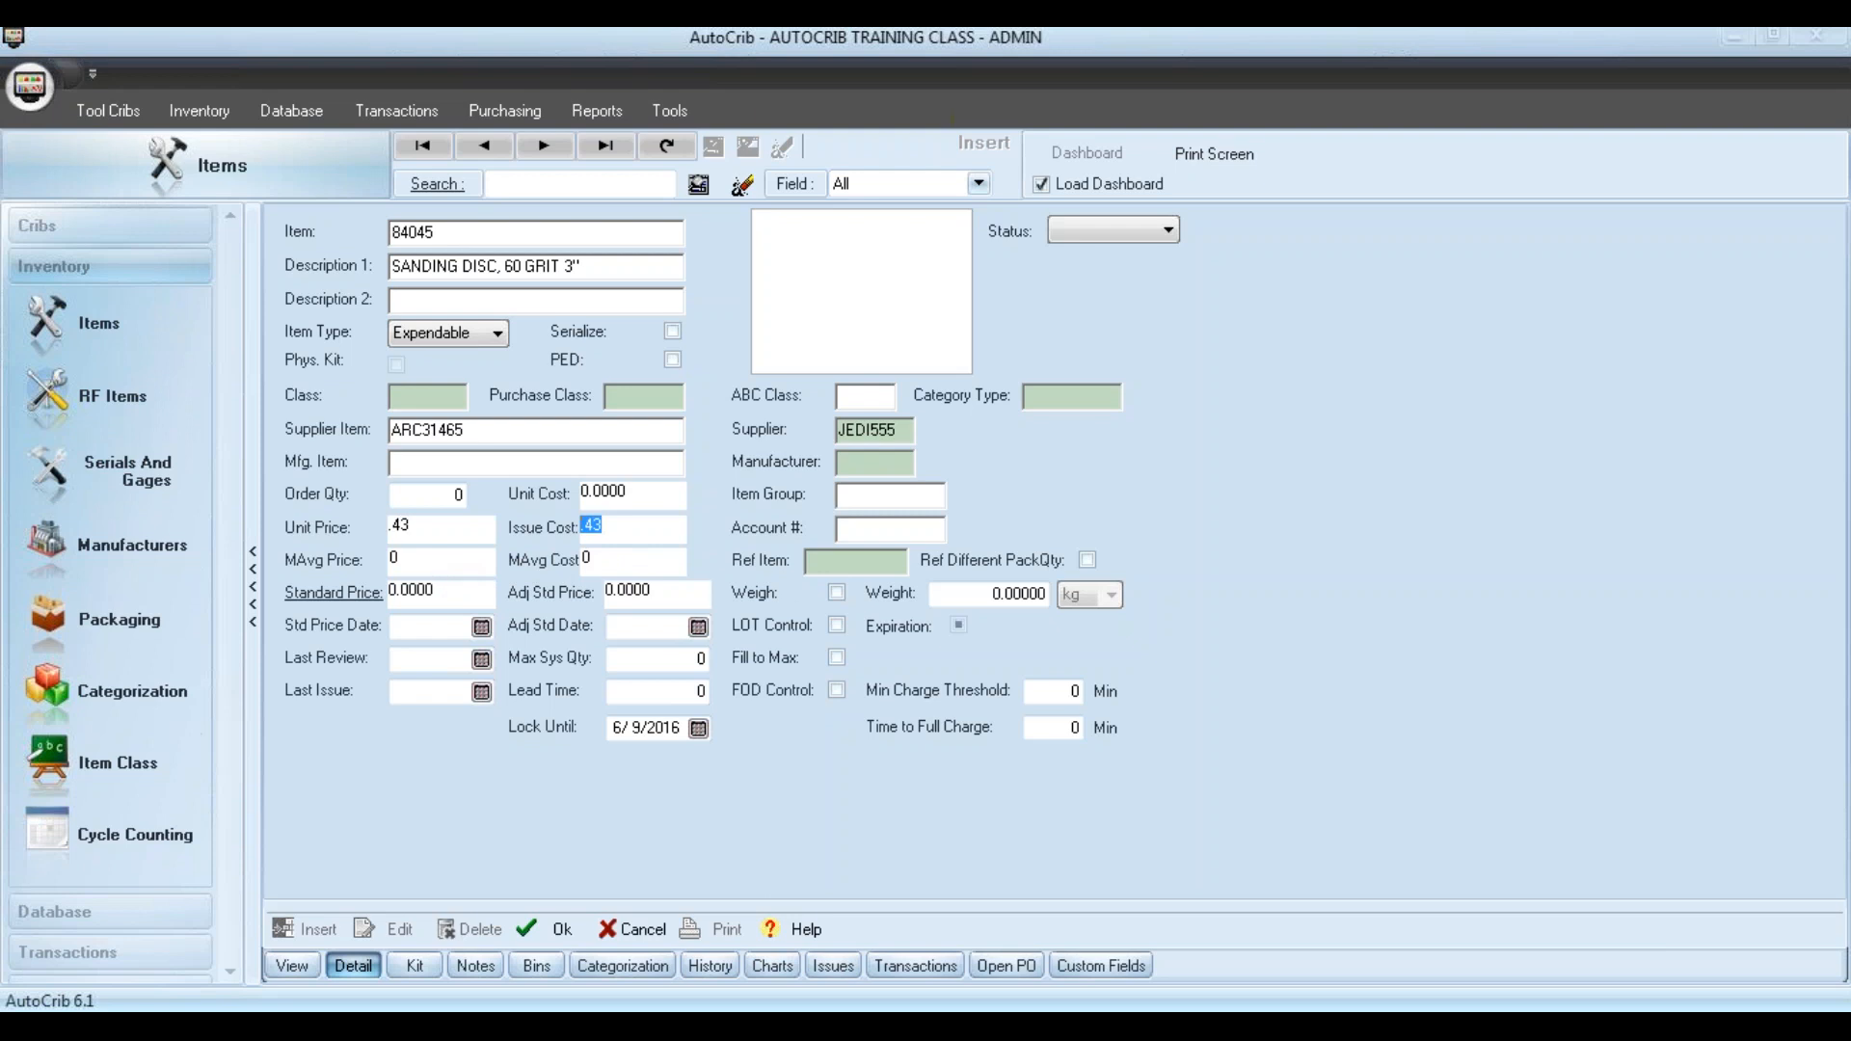
click(824, 560)
click(531, 928)
Insert IMG_2867.JPG as the item's picture and save the new item record
right_click(855, 315)
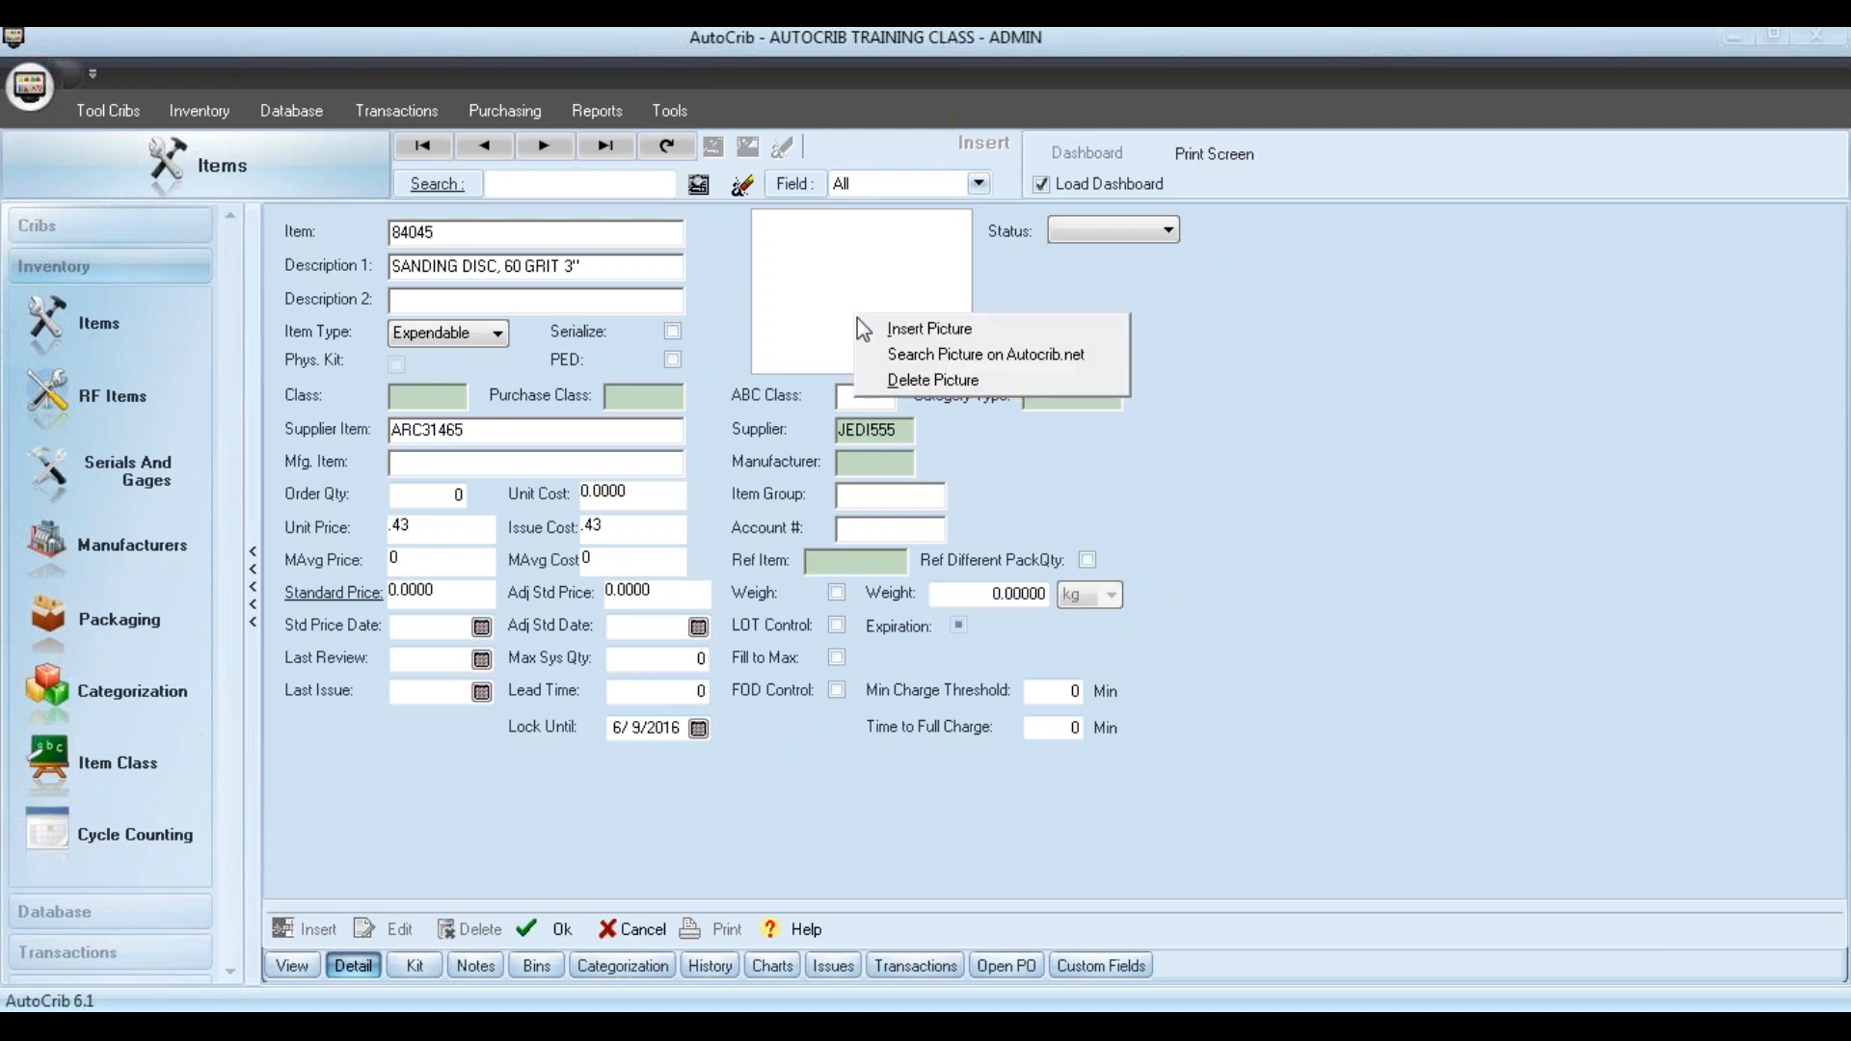
click(928, 329)
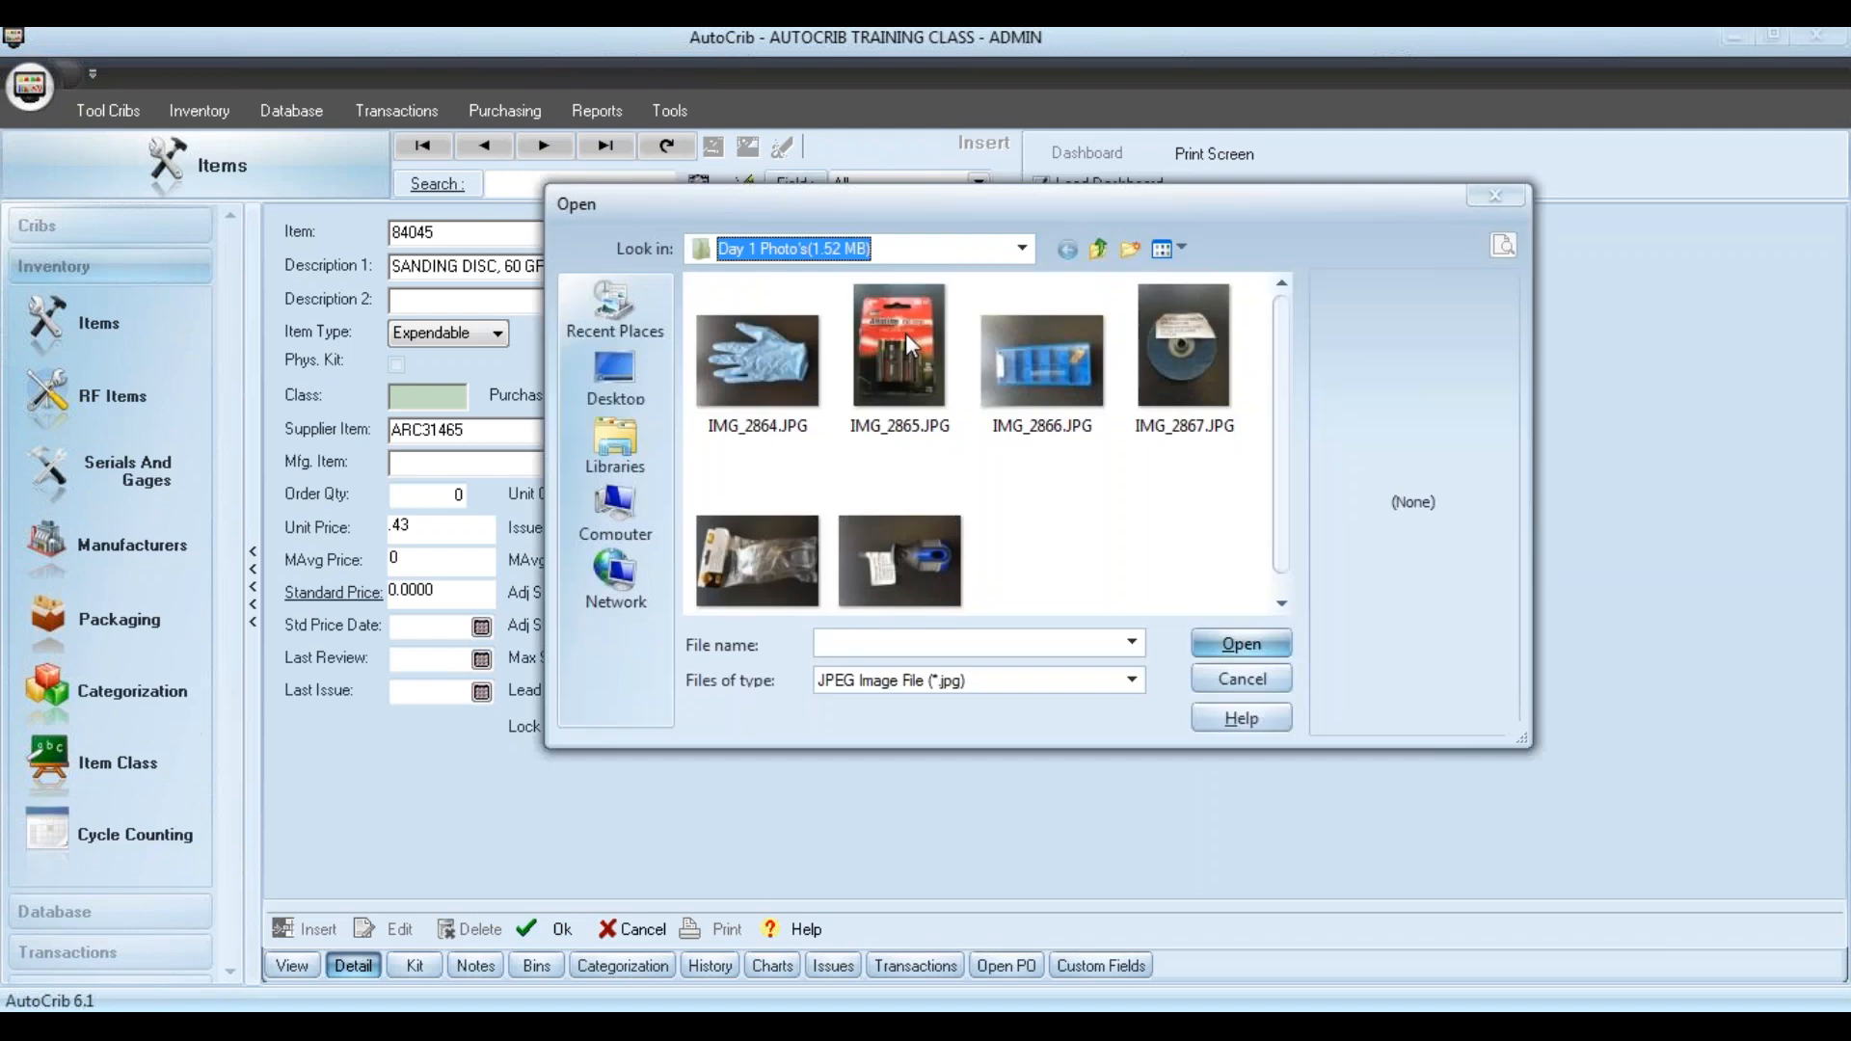
click(1199, 395)
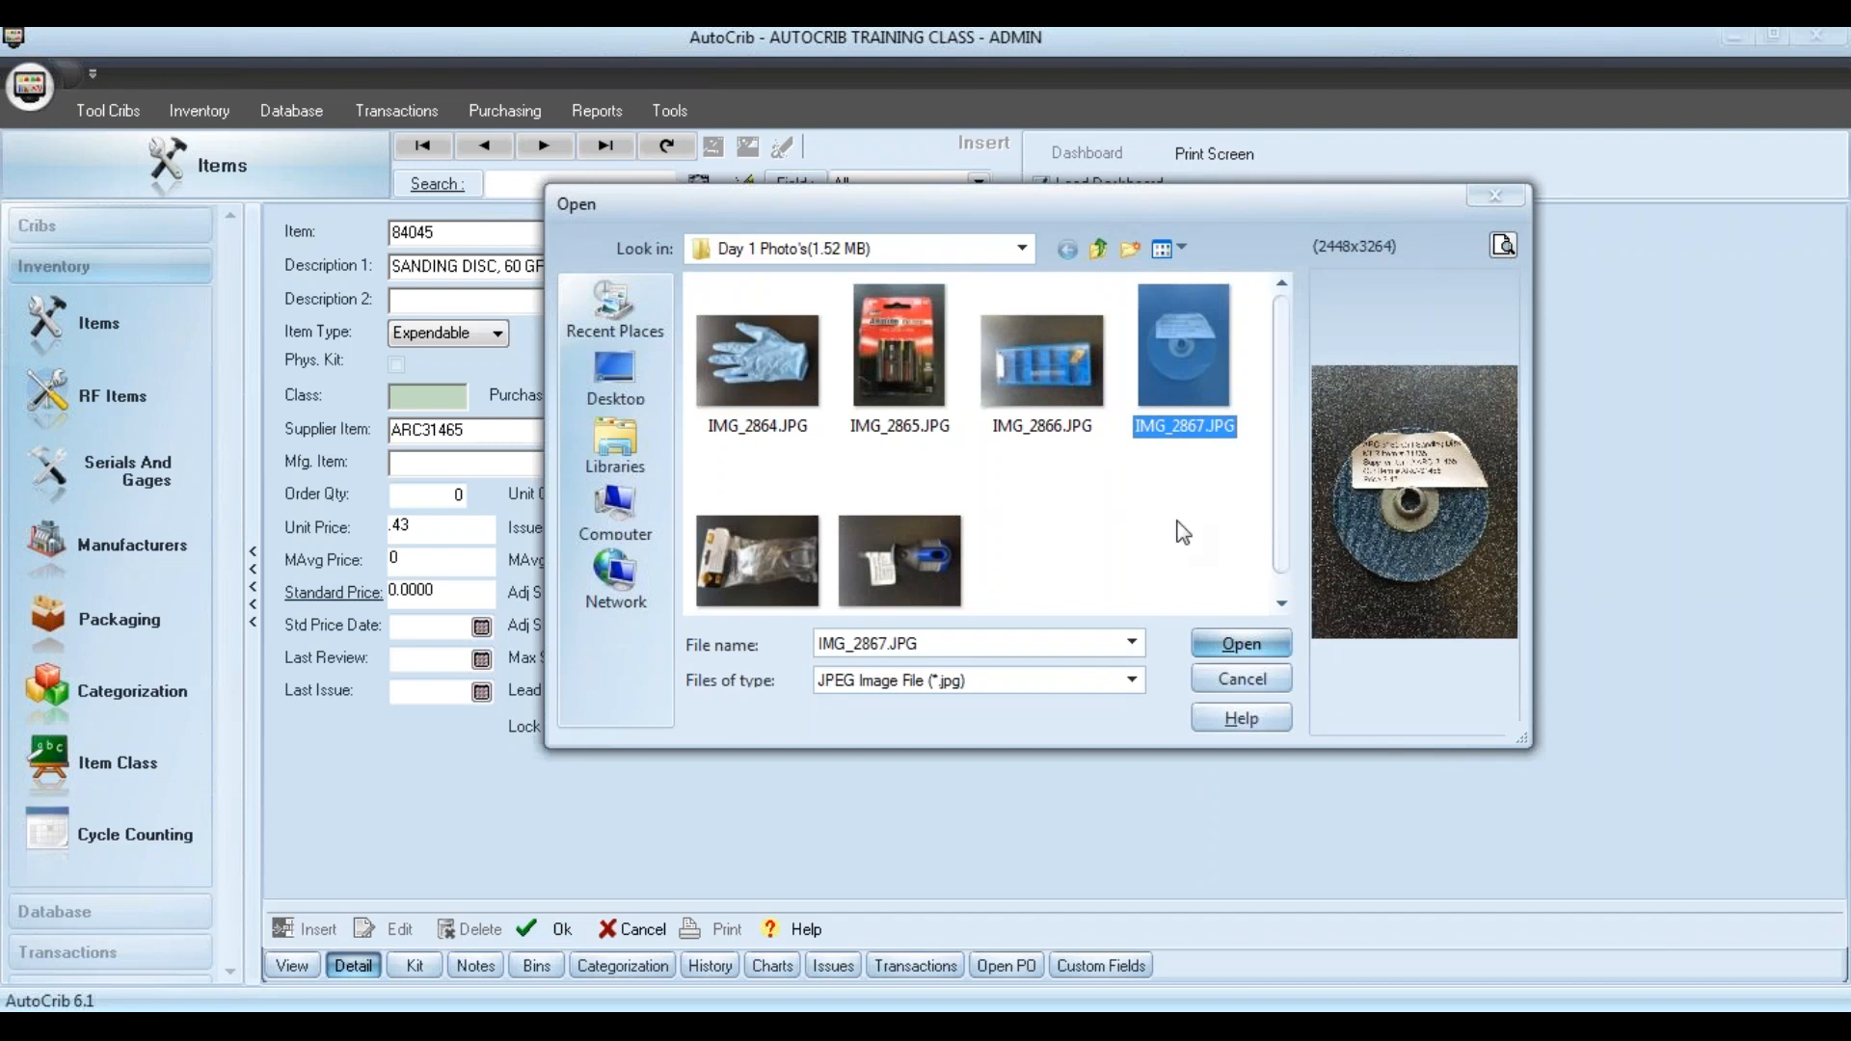
click(1231, 648)
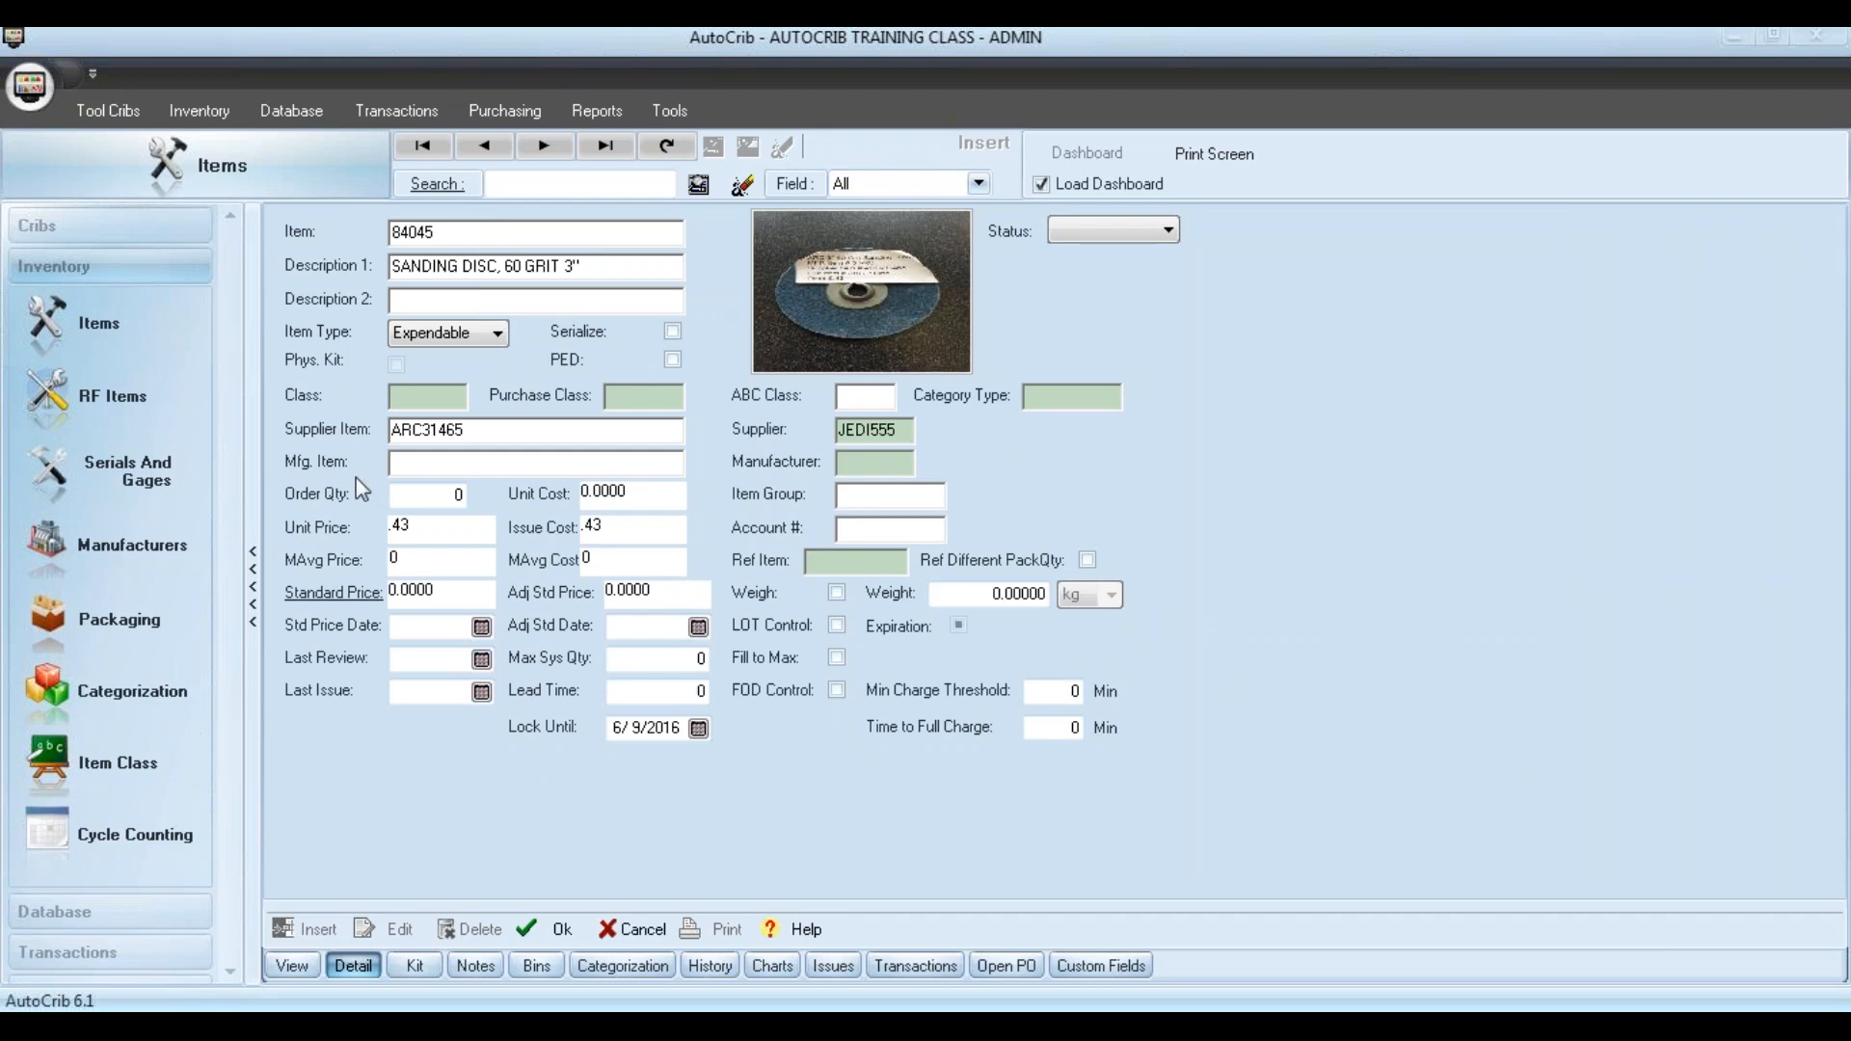
click(551, 928)
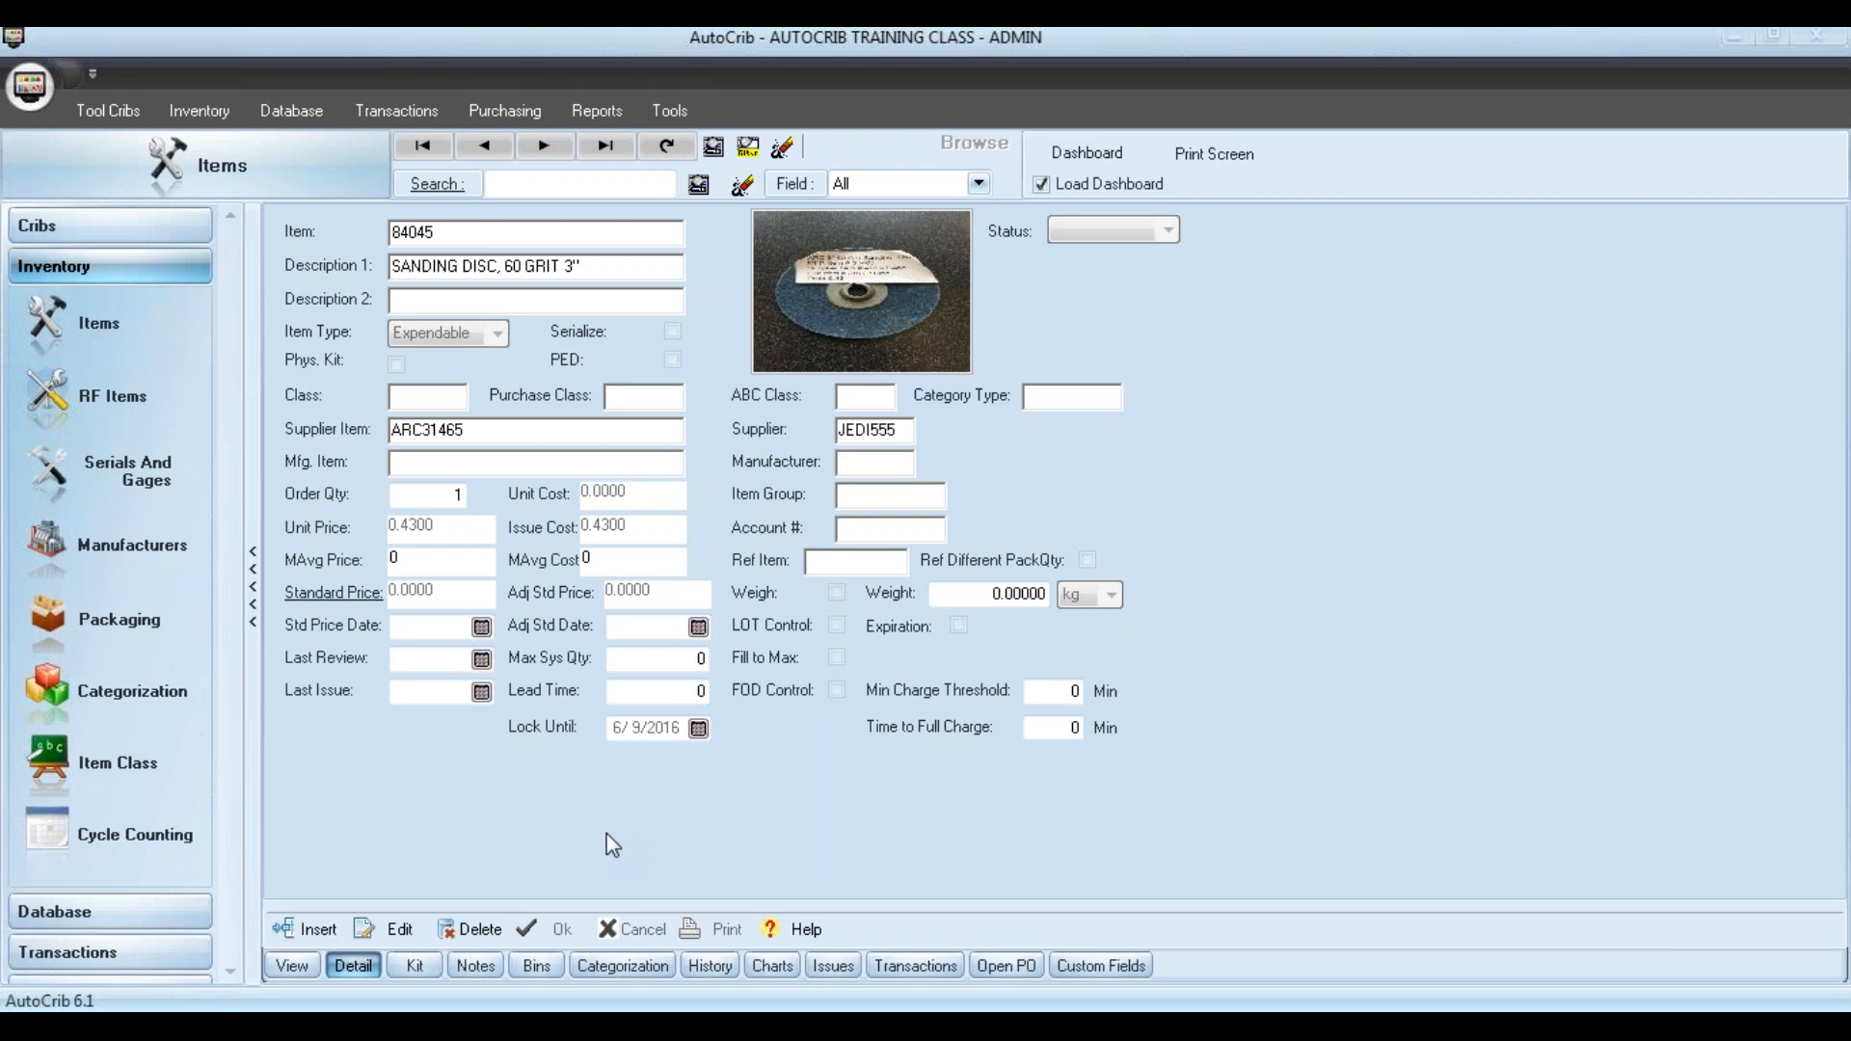
Start a new employee record and enter the employee number, last name, first name and badge number
click(82, 912)
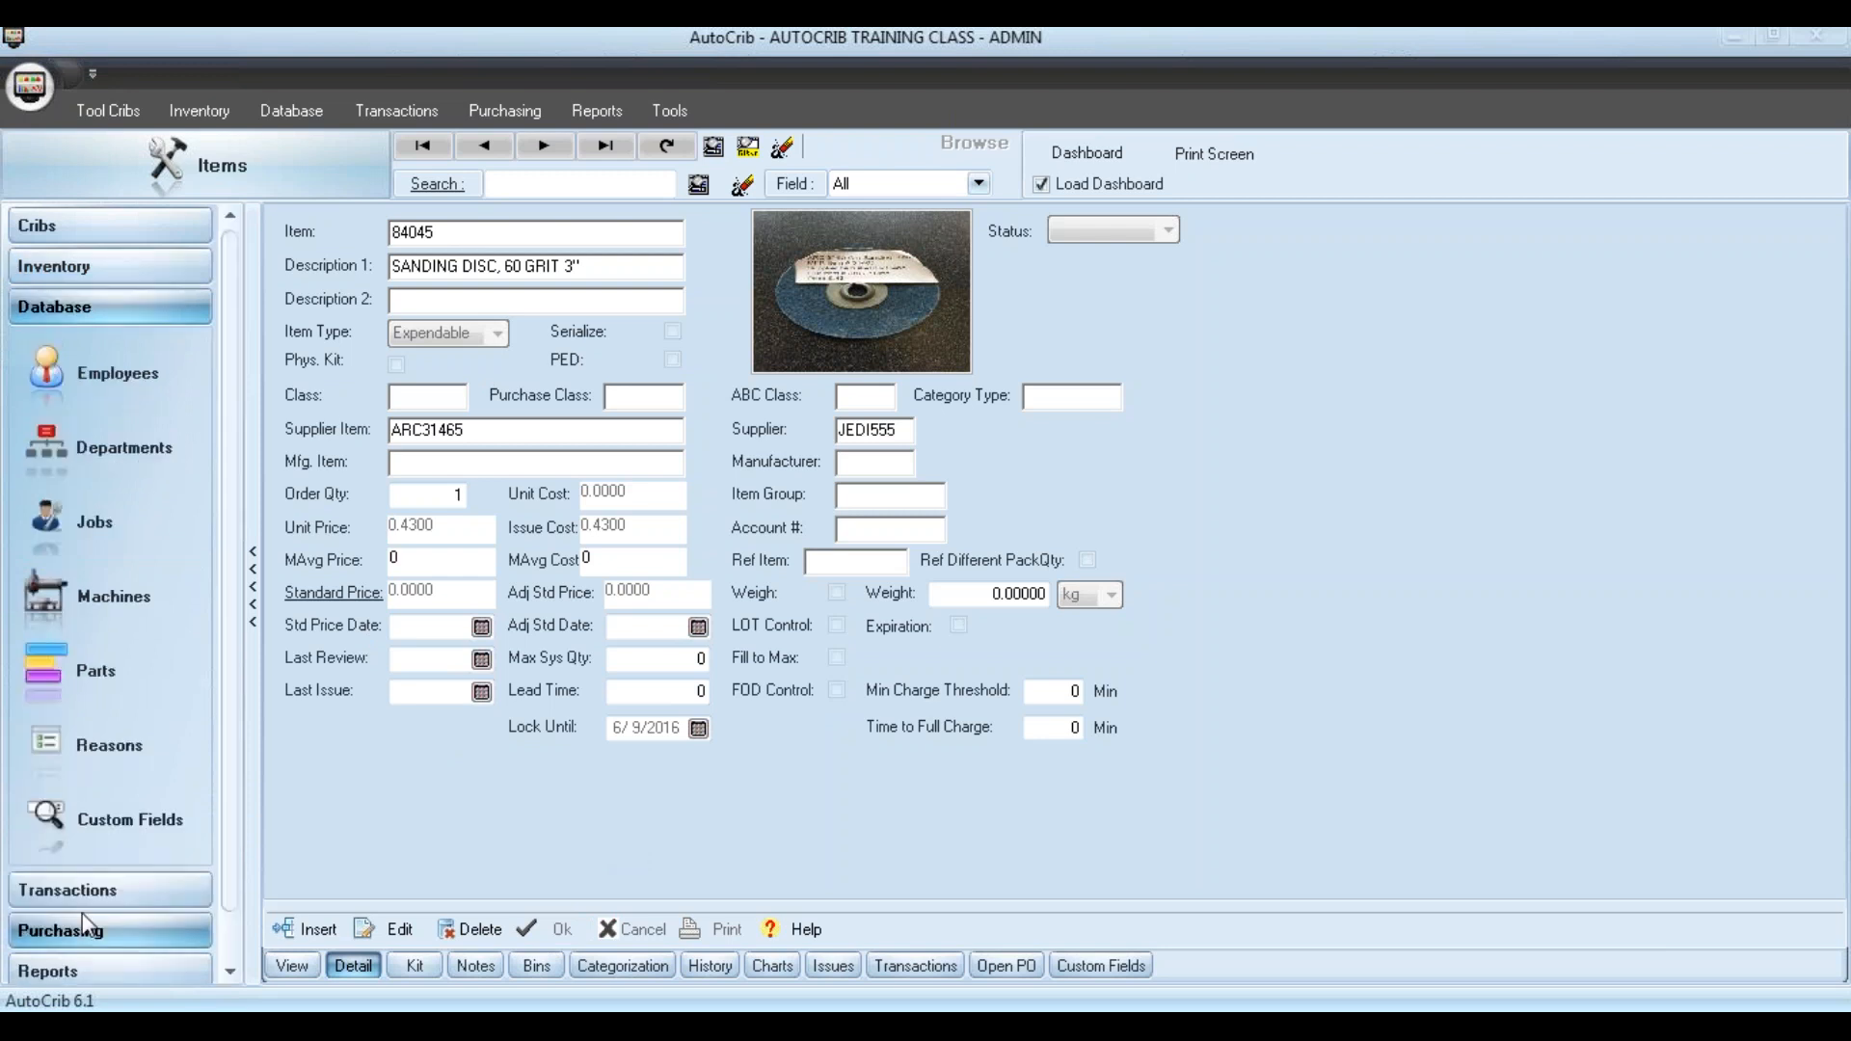
click(123, 386)
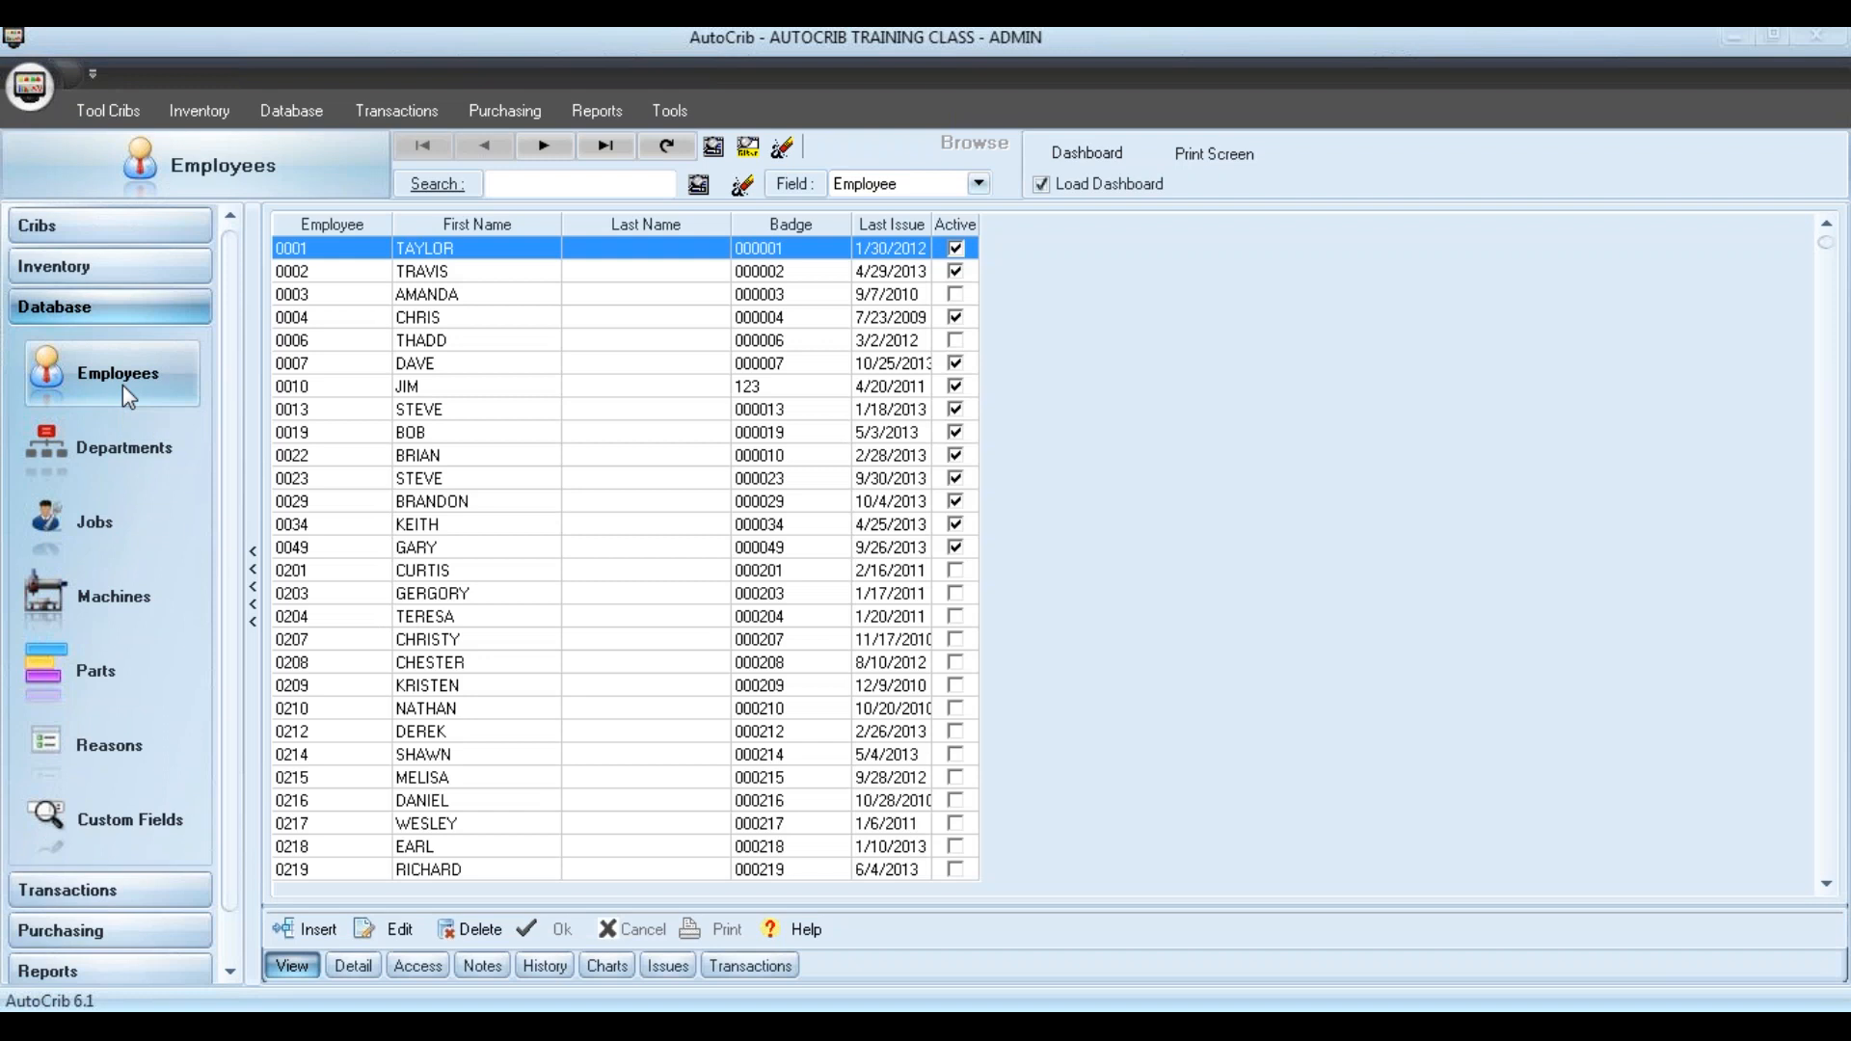
click(319, 927)
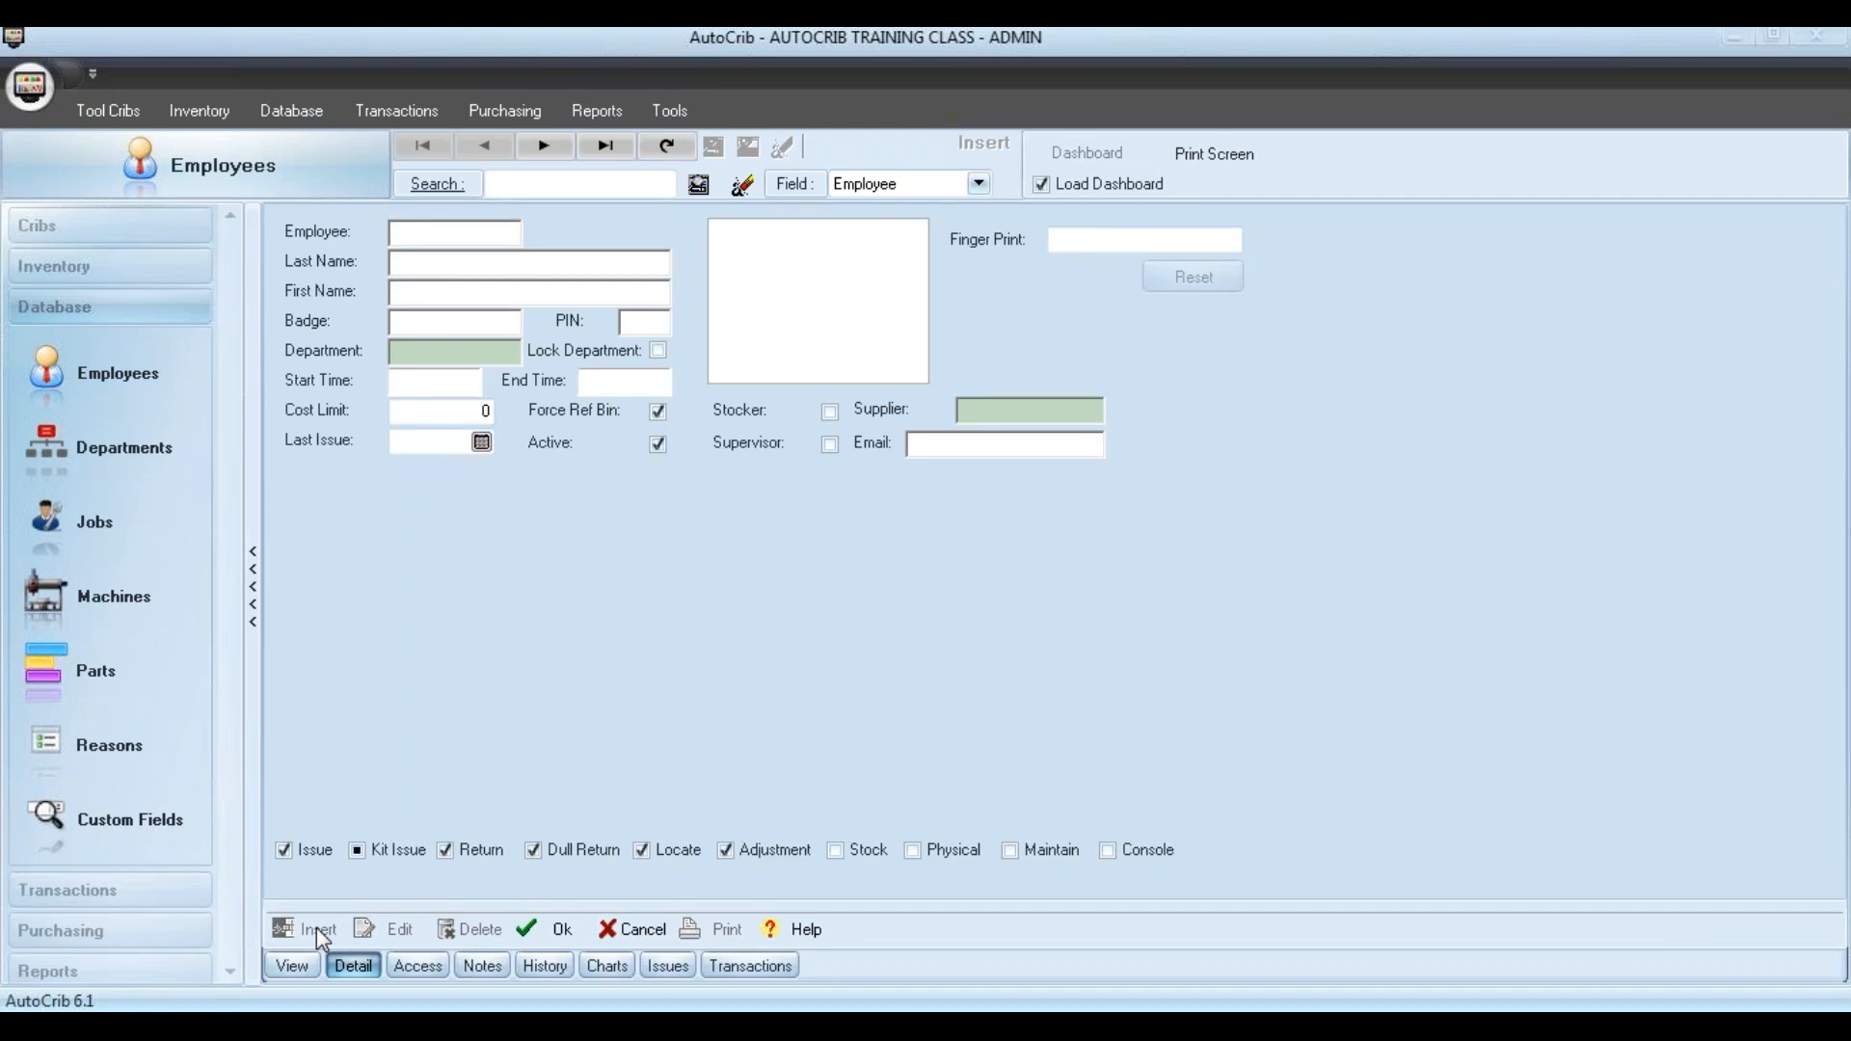
text(8390)
key(Tab)
text(sOLO)
key(Tab)
text(HAN)
key(shift+Tab)
text(SOLO)
text(8390)
drag(459, 322, 352, 320)
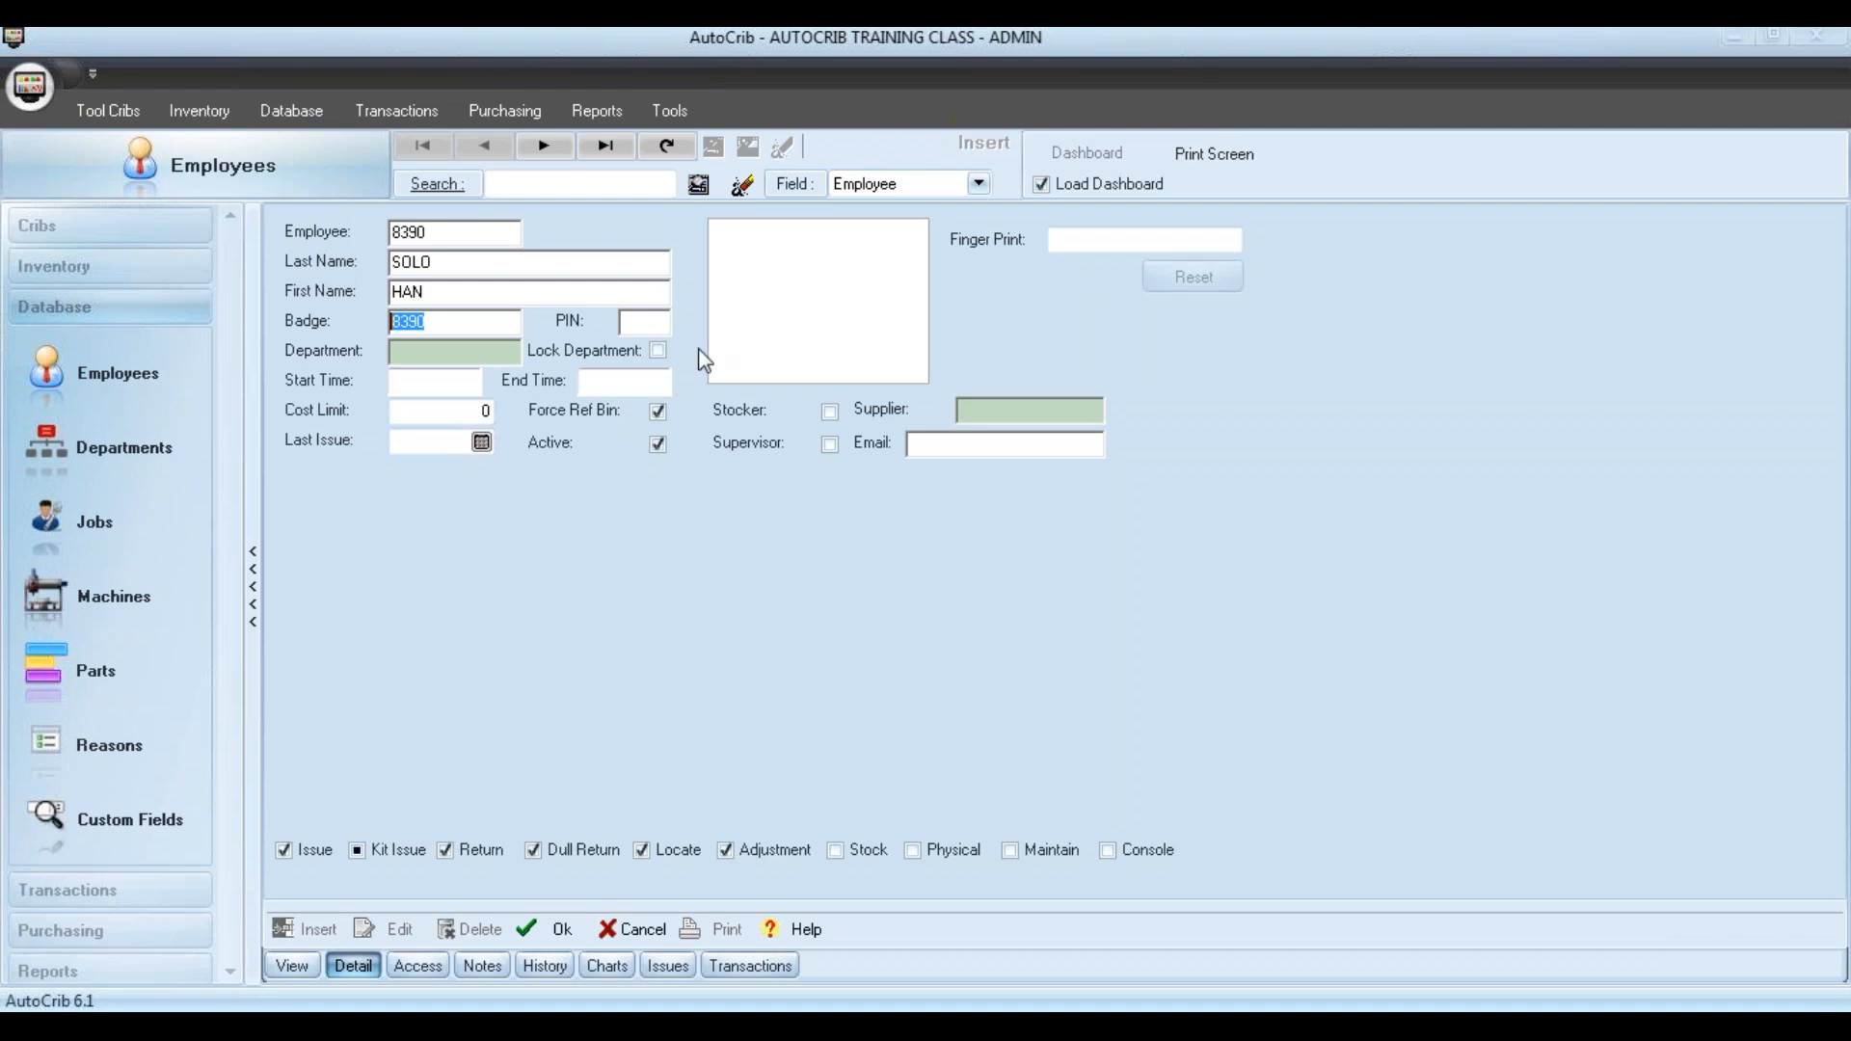
Assign the new employee to department 116, SHOT PEENING, and turn on Lock Department
click(651, 314)
click(453, 355)
double_click(453, 357)
click(644, 545)
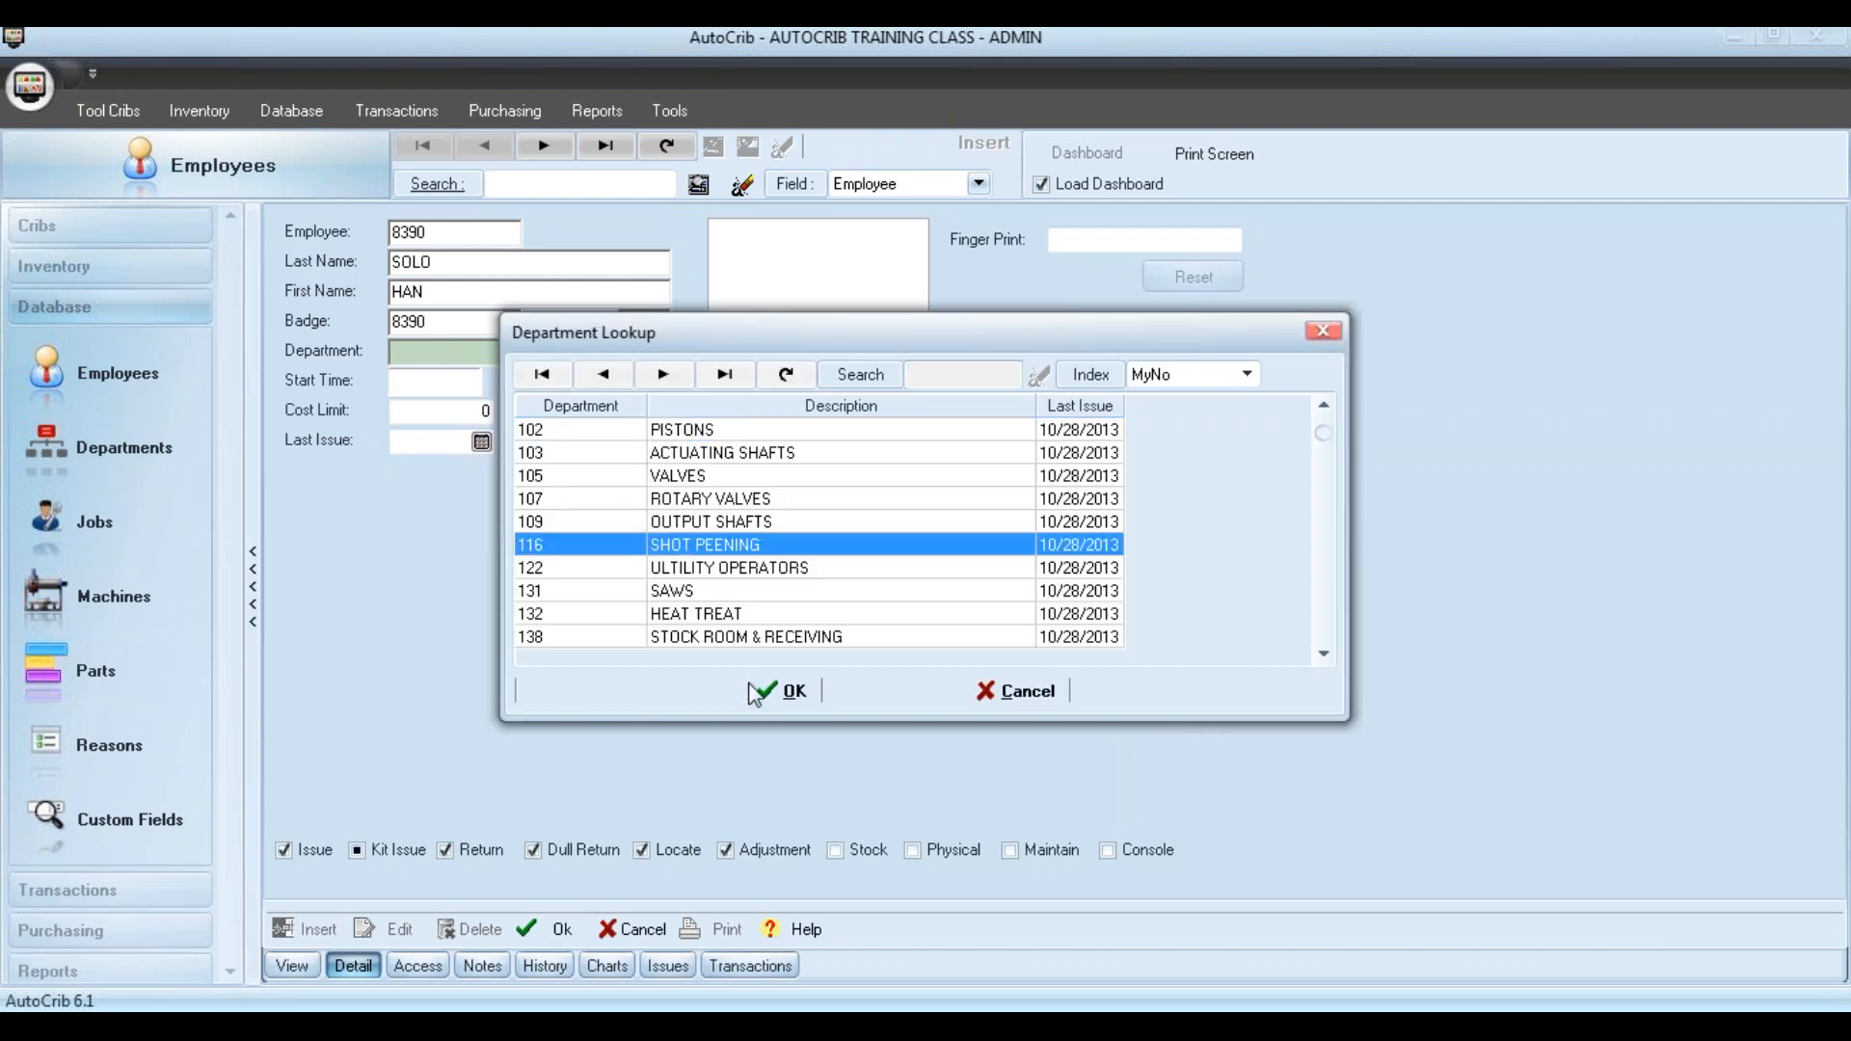
click(780, 691)
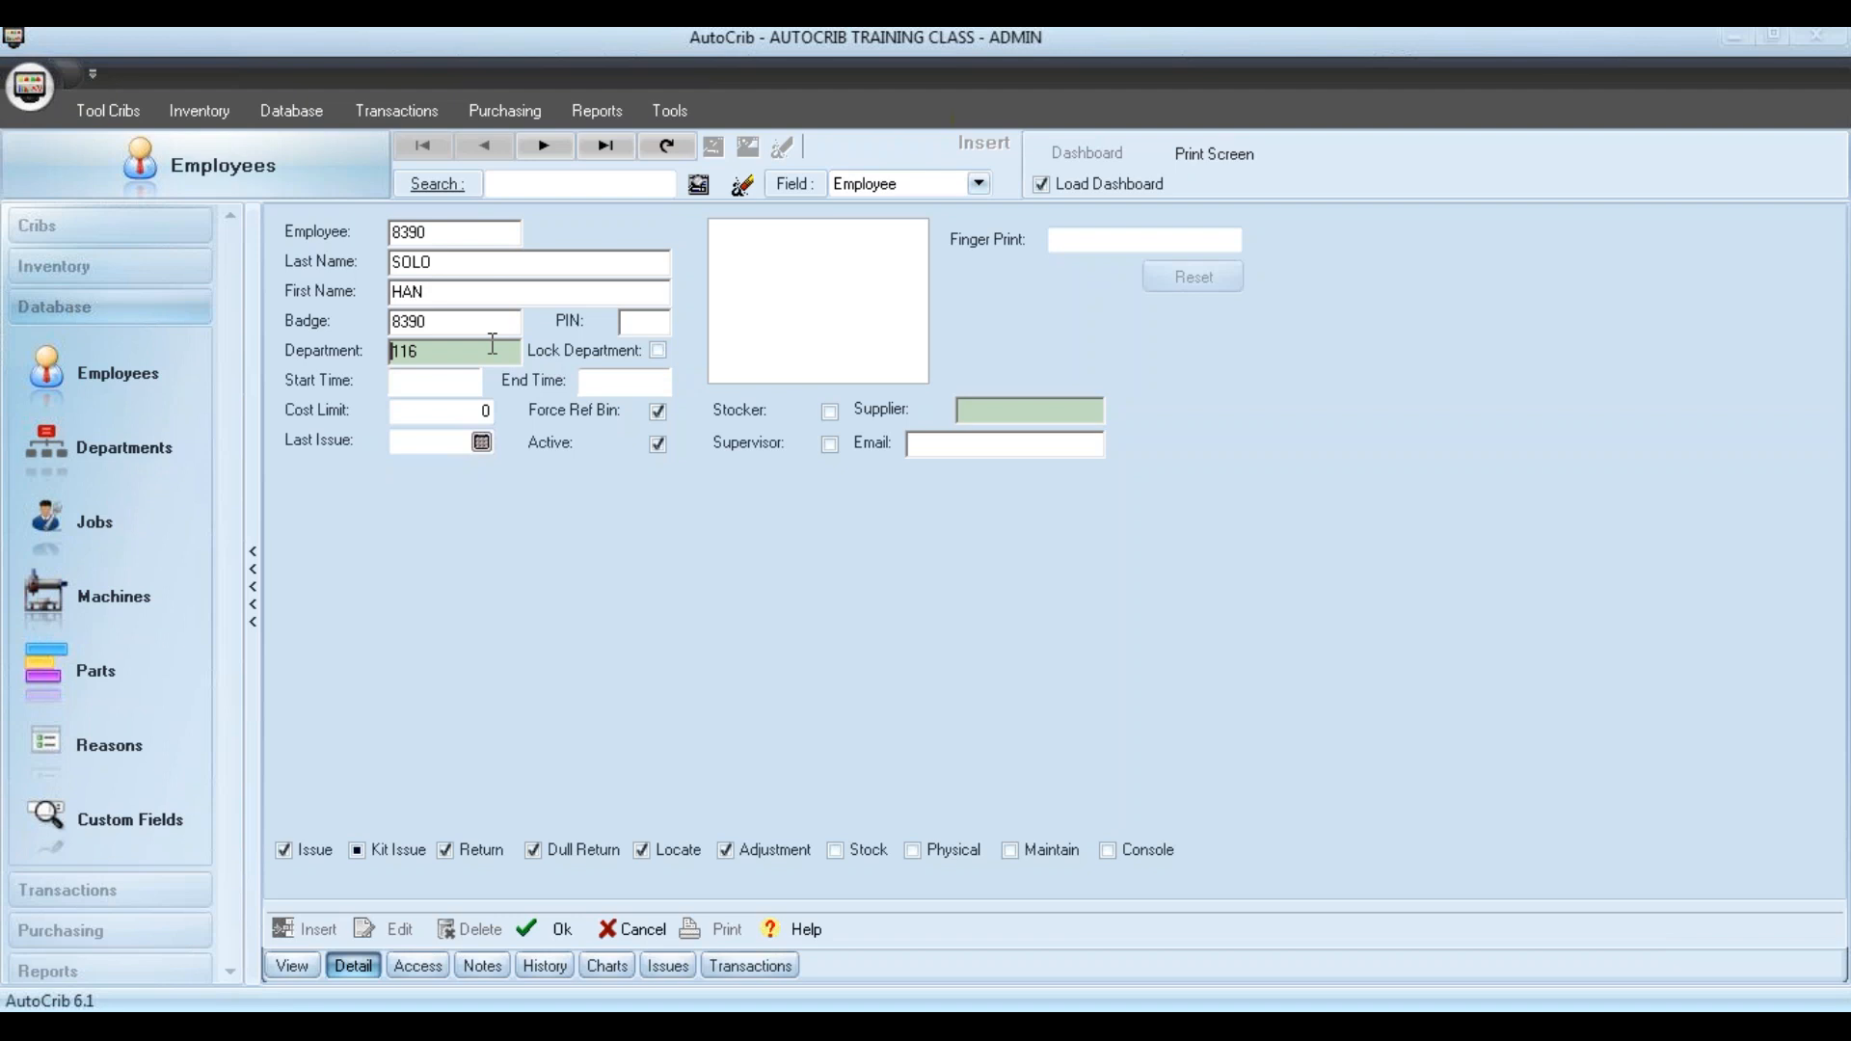
click(659, 349)
click(479, 409)
Switch to the PowerPoint slide show and advance to the Employee Standard Level User slide
click(682, 1022)
mouse_move(625, 1026)
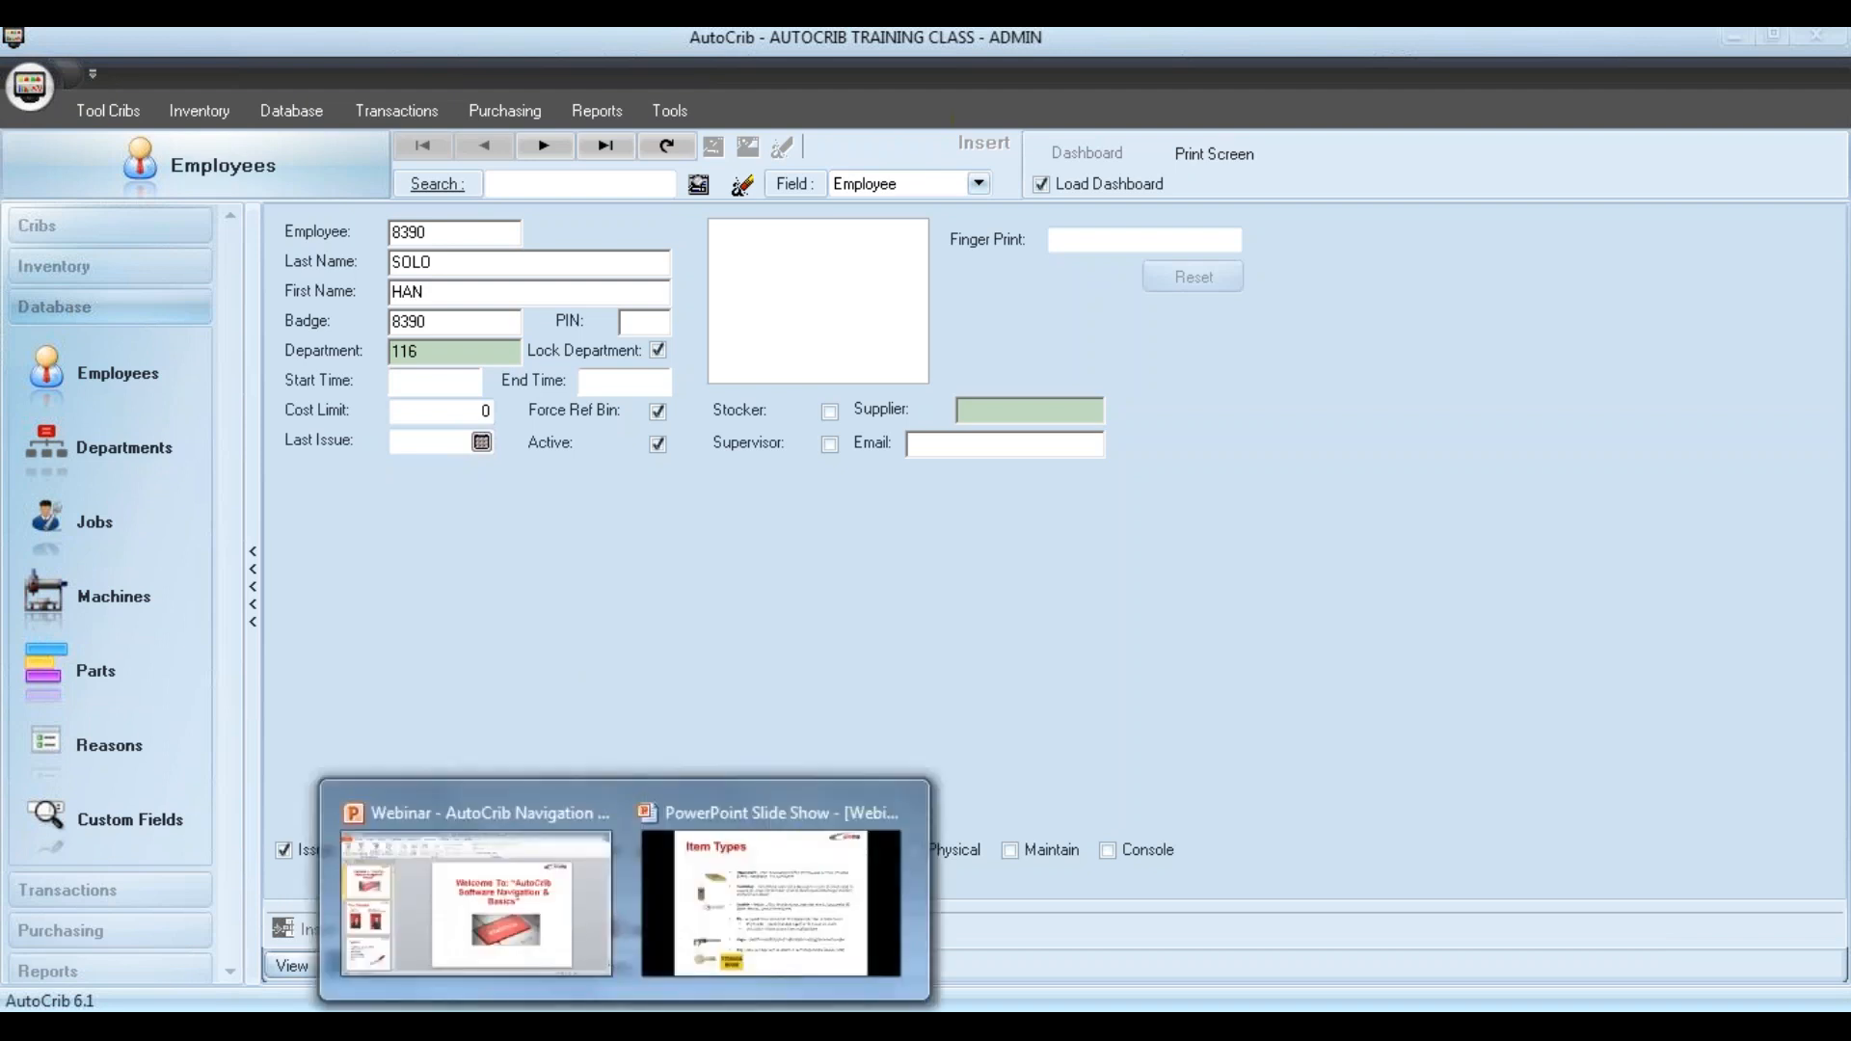
click(771, 903)
key(Right)
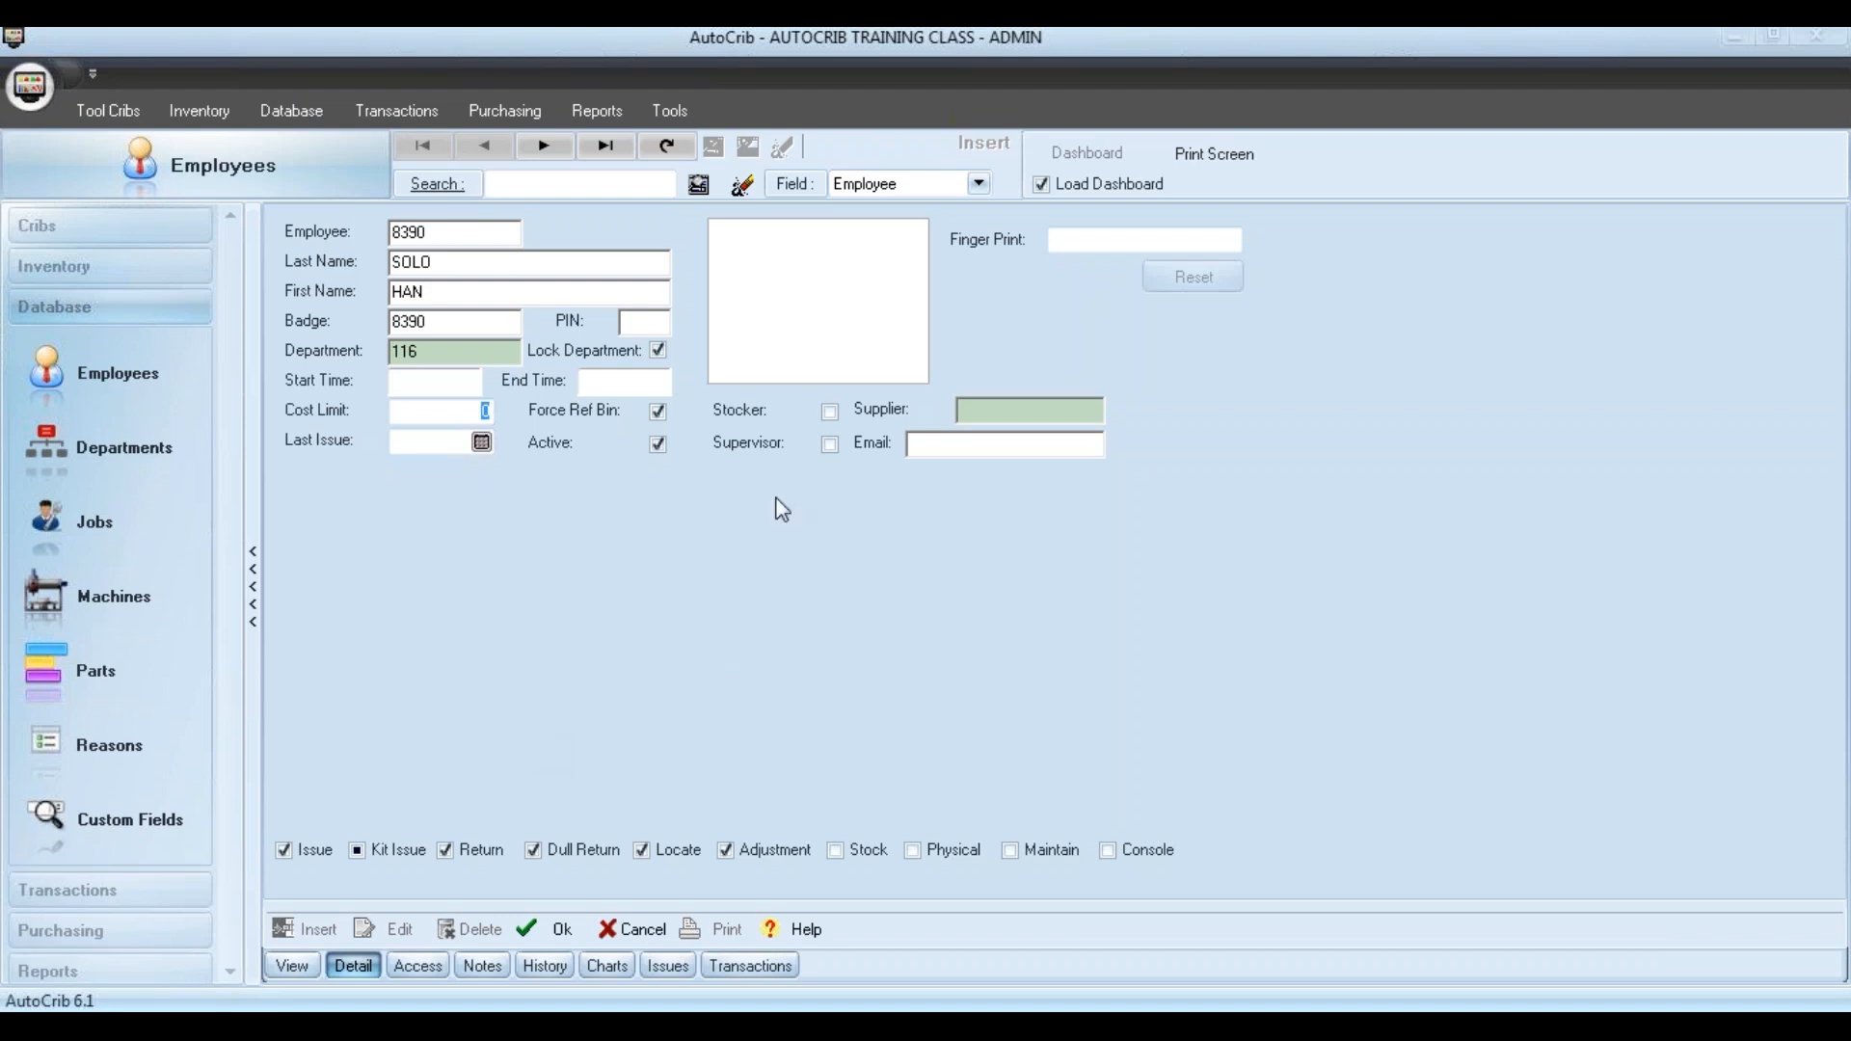
Enable Stocker for the new employee and show the Employee Stocker Level User slide in the PowerPoint slide show
click(829, 414)
key(alt+Tab)
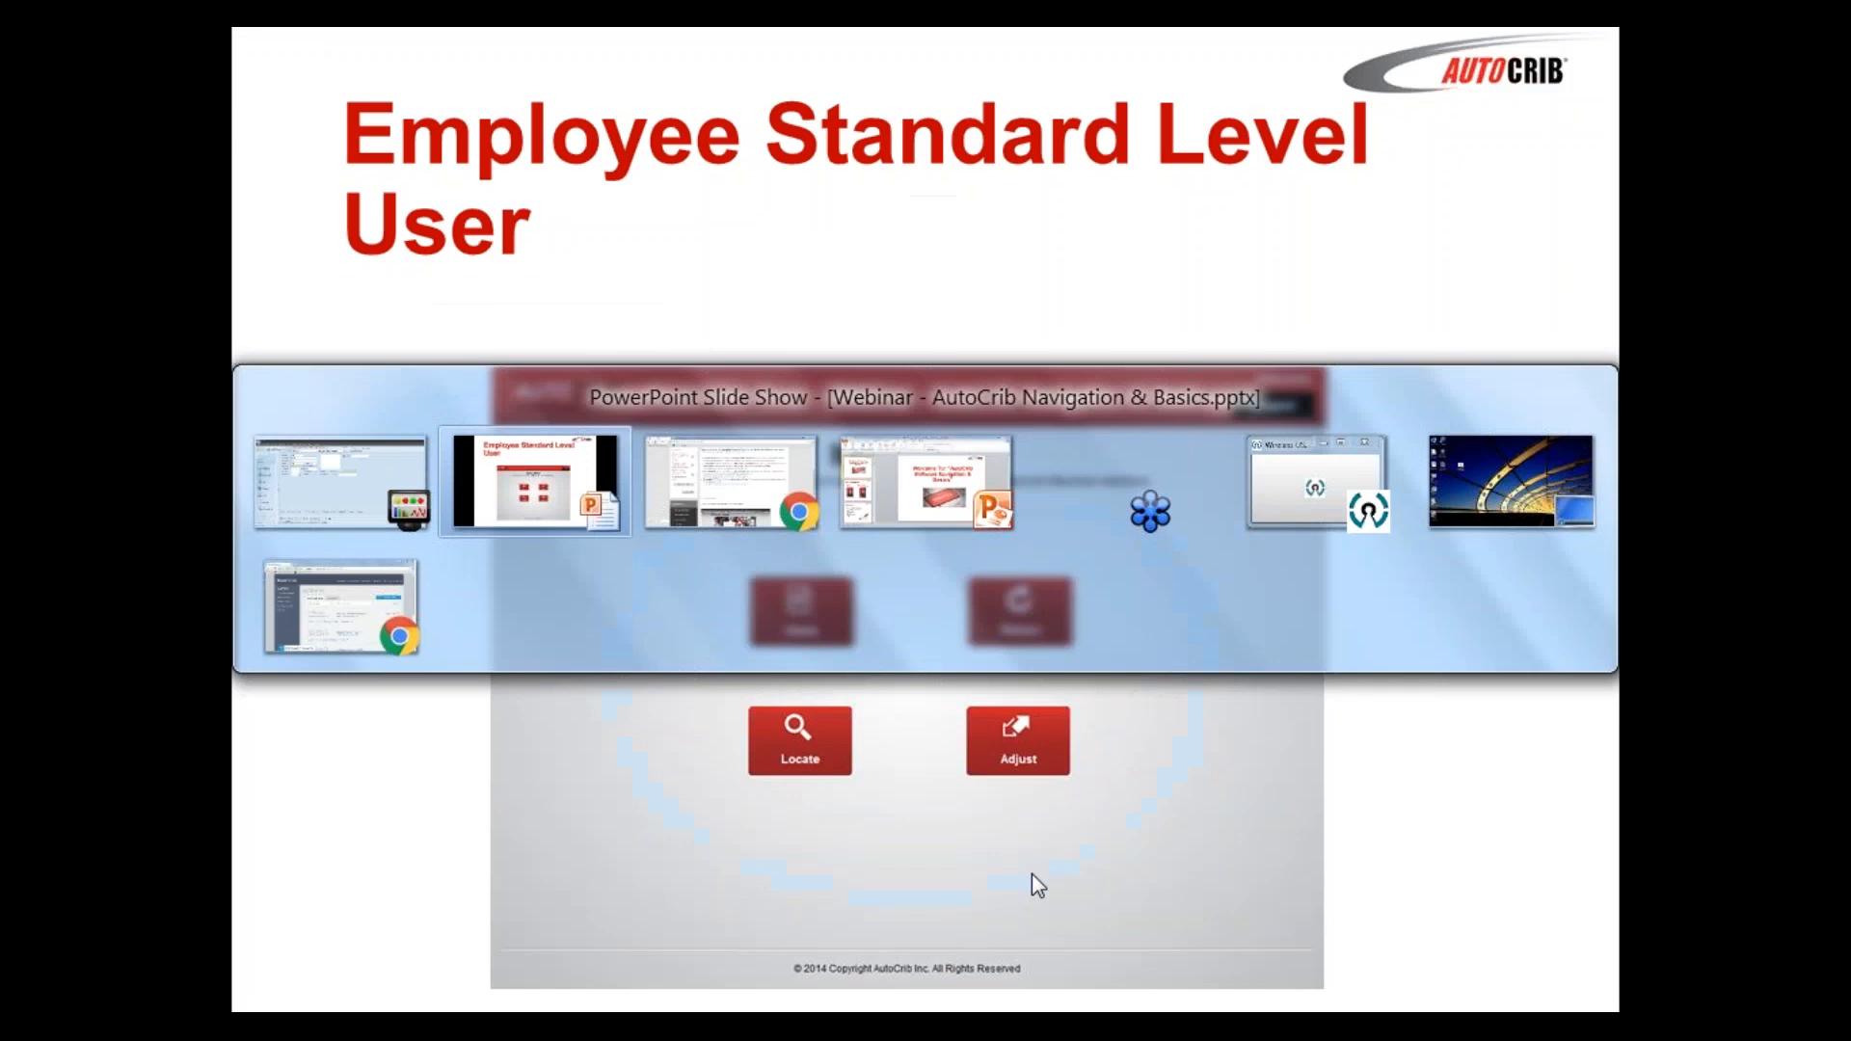
key(Right)
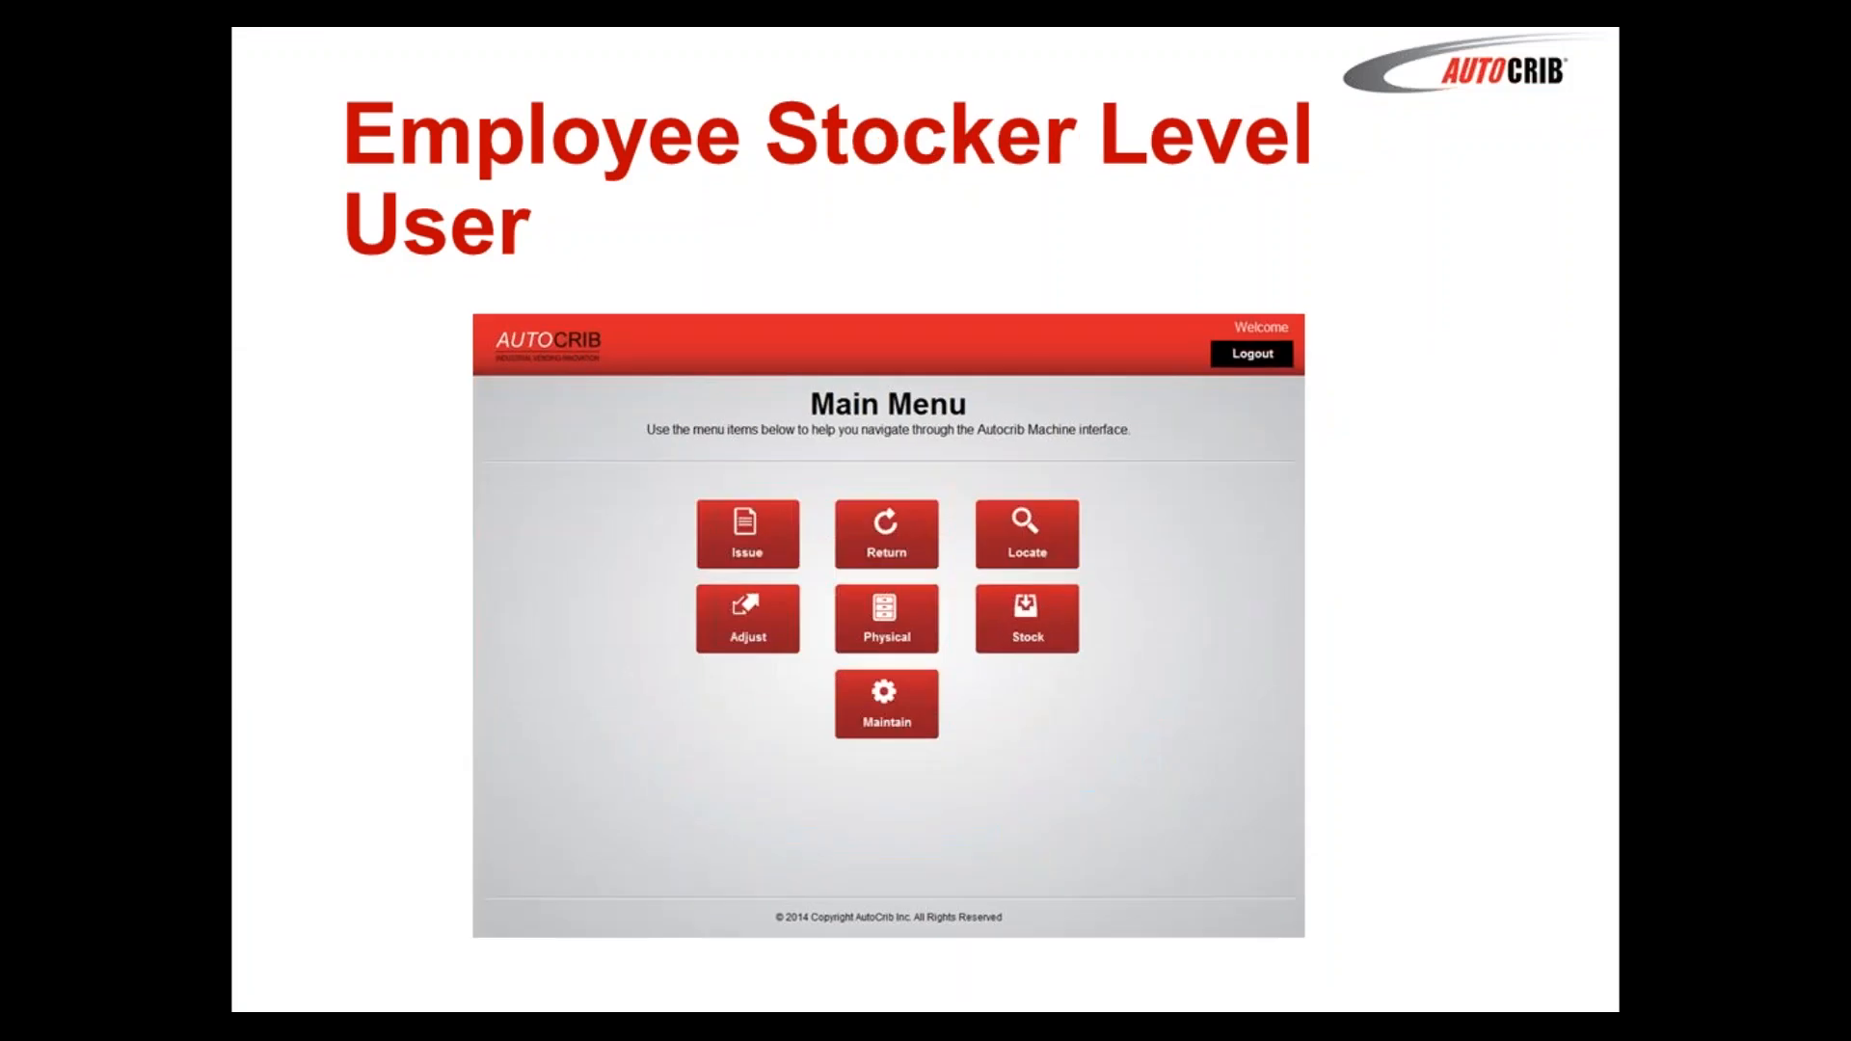
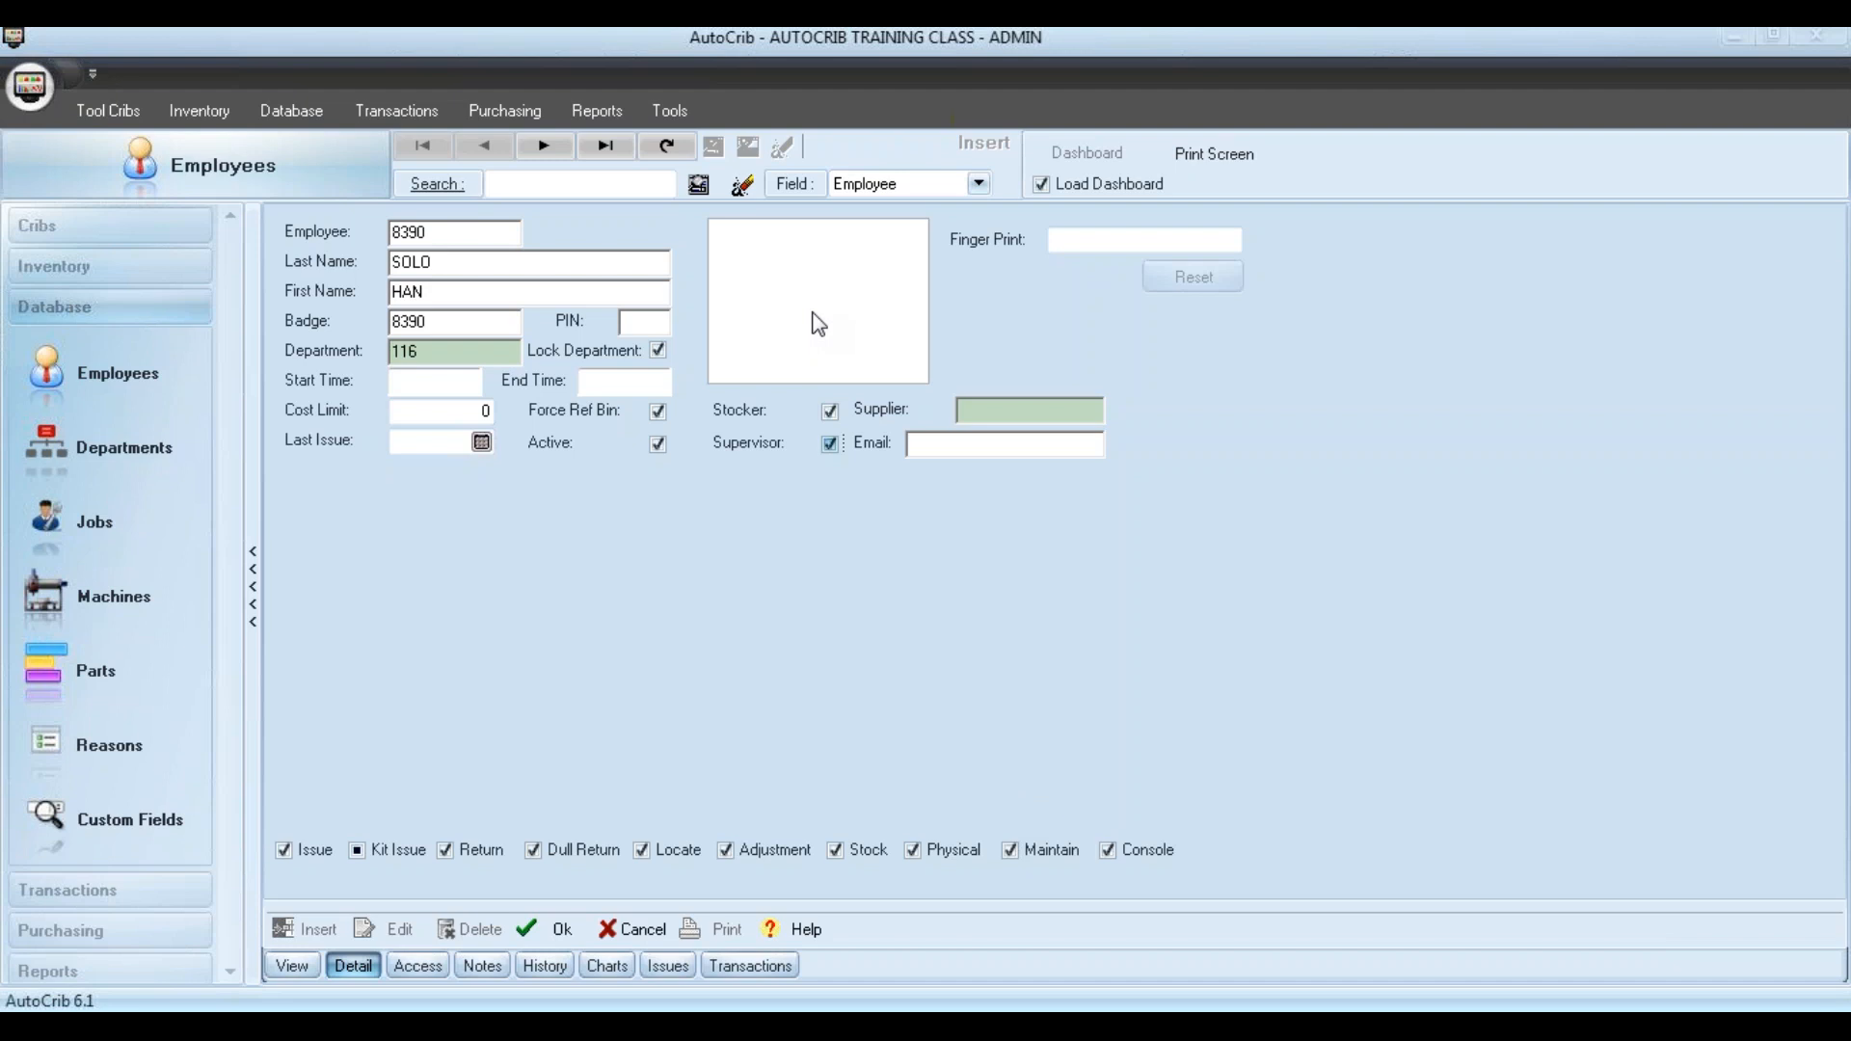
right_click(816, 323)
click(858, 329)
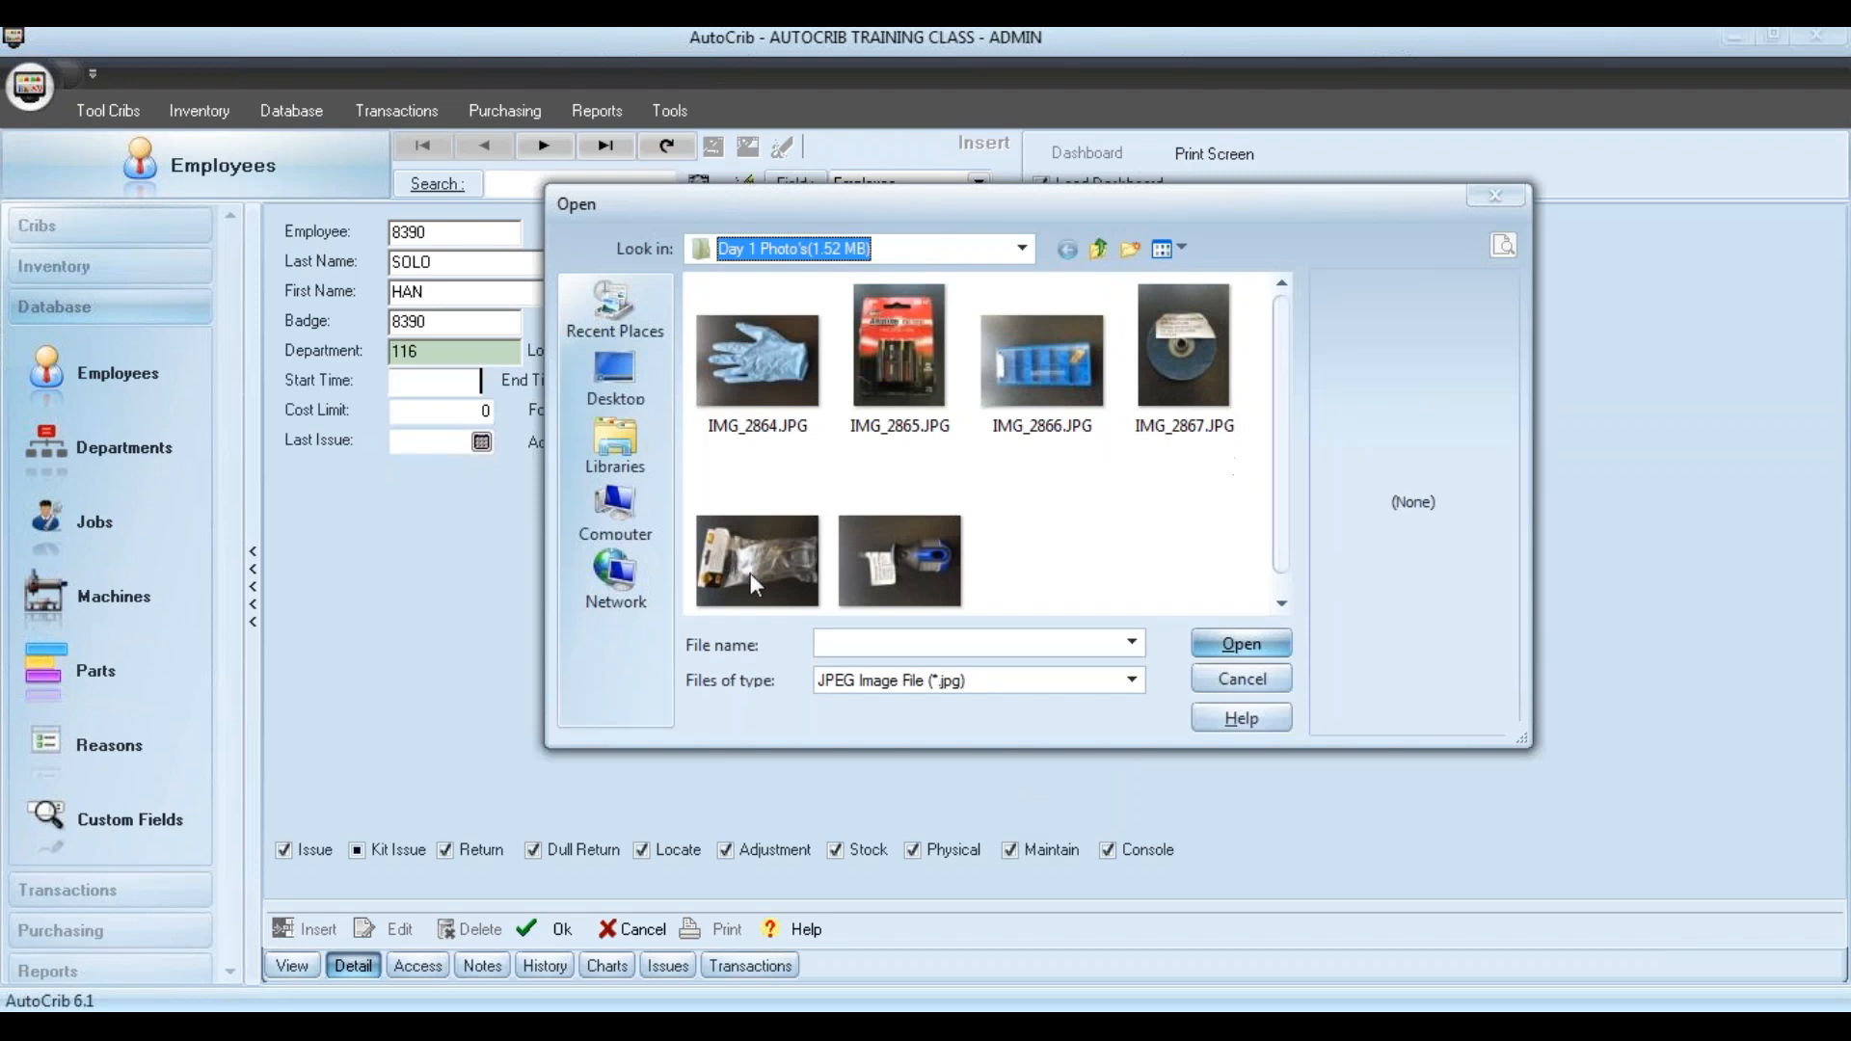
click(1242, 679)
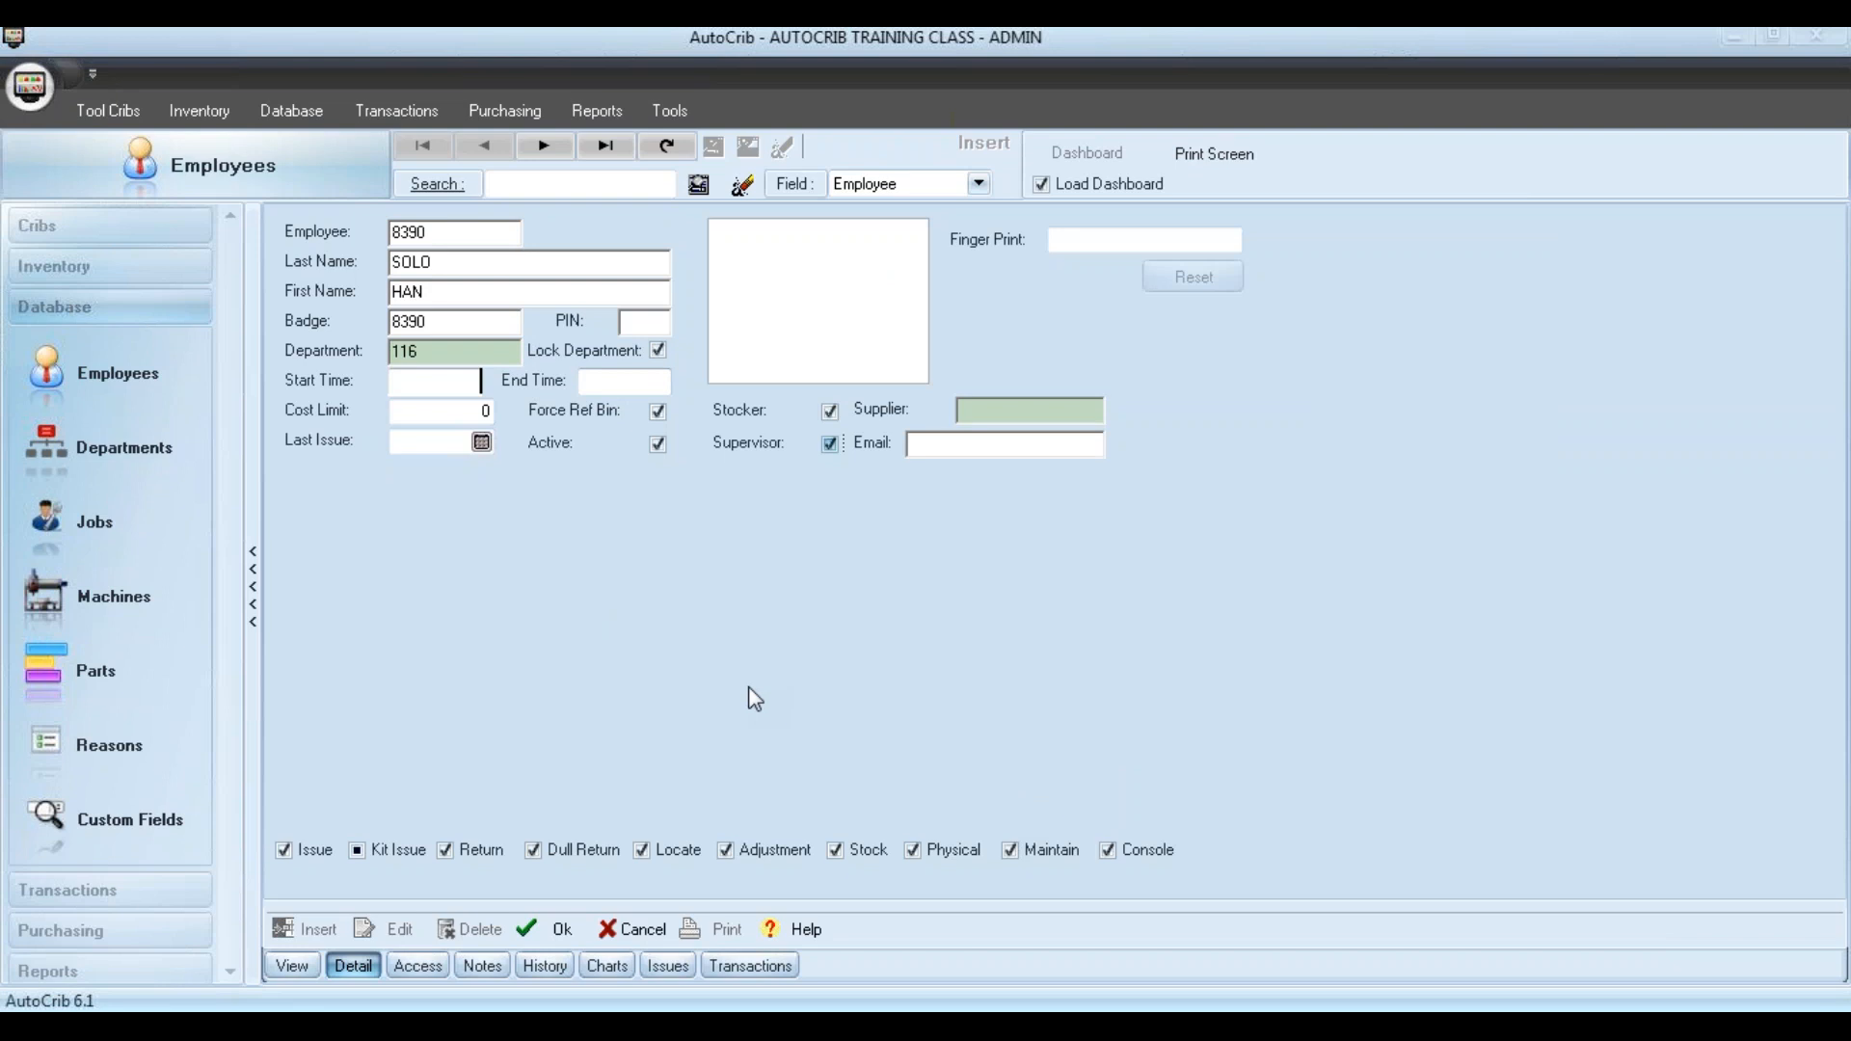
Save the new employee record
click(546, 927)
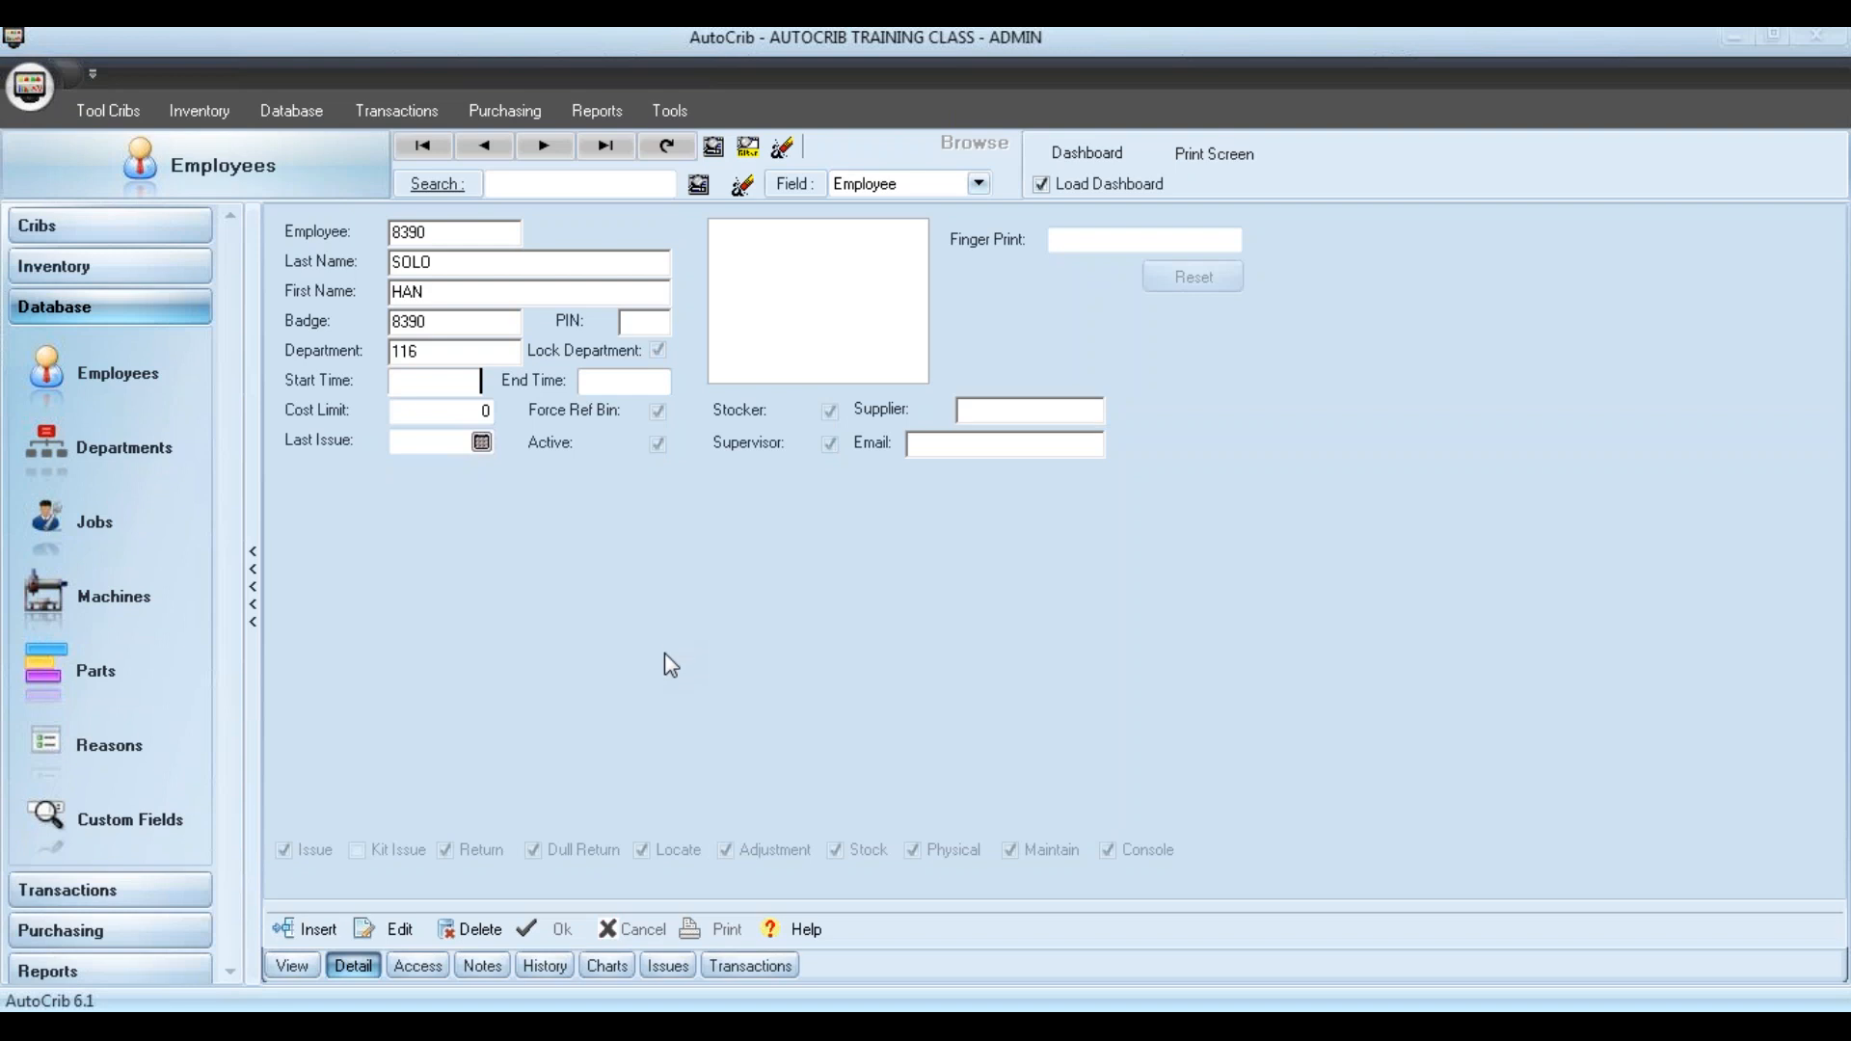
Reassign bin 101-01 of crib 01 to item 84045 through the item lookup and save the bin
click(110, 229)
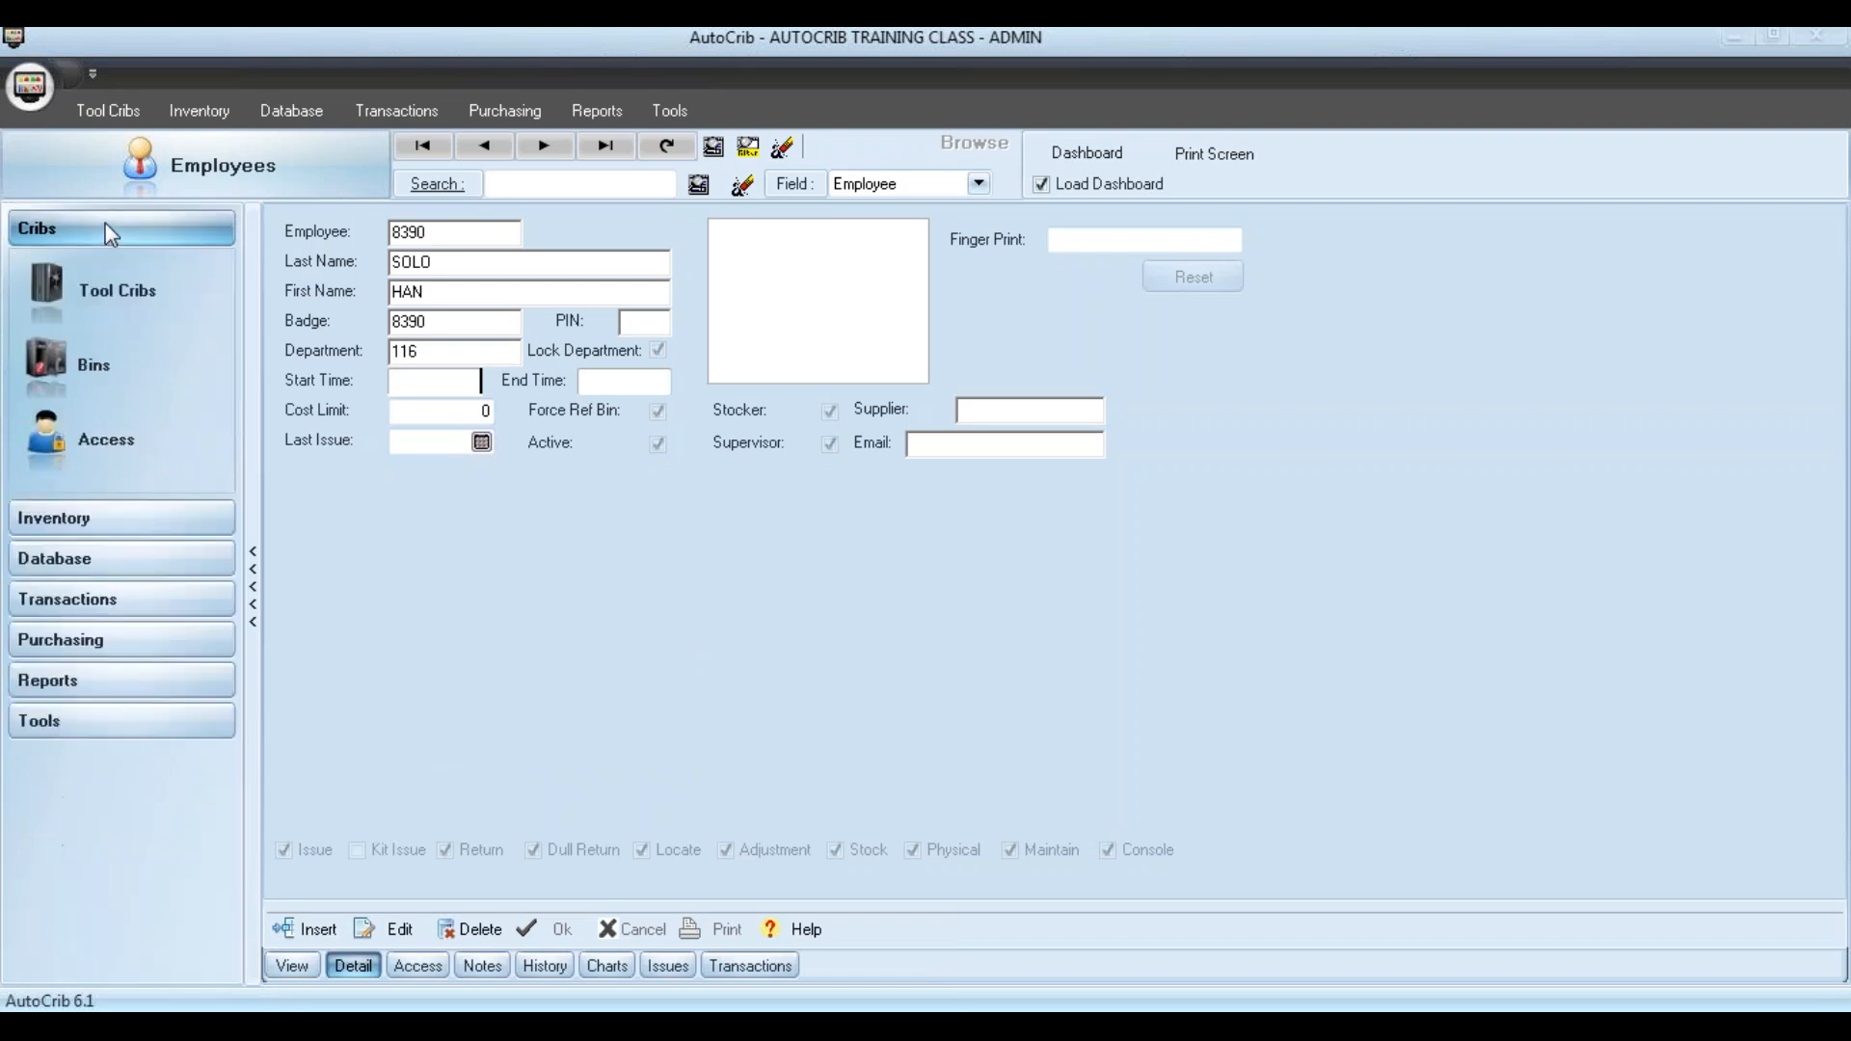
click(89, 367)
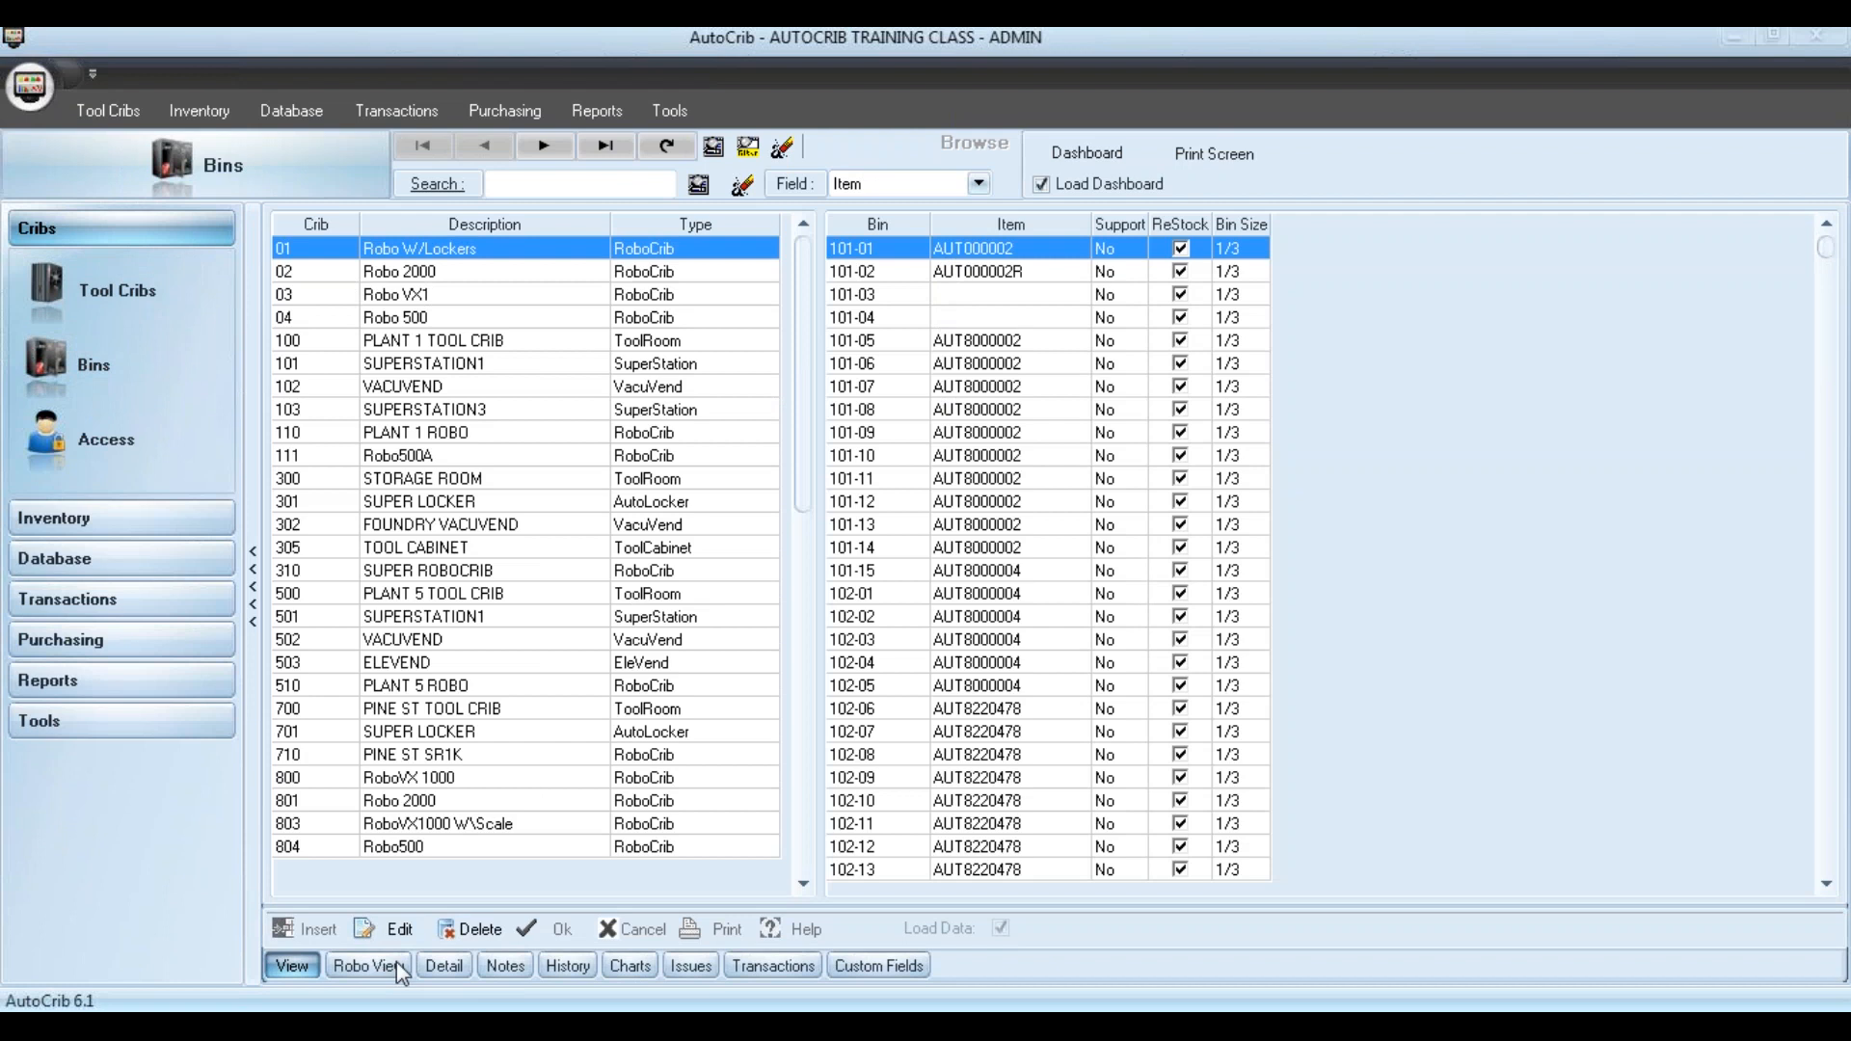
click(445, 967)
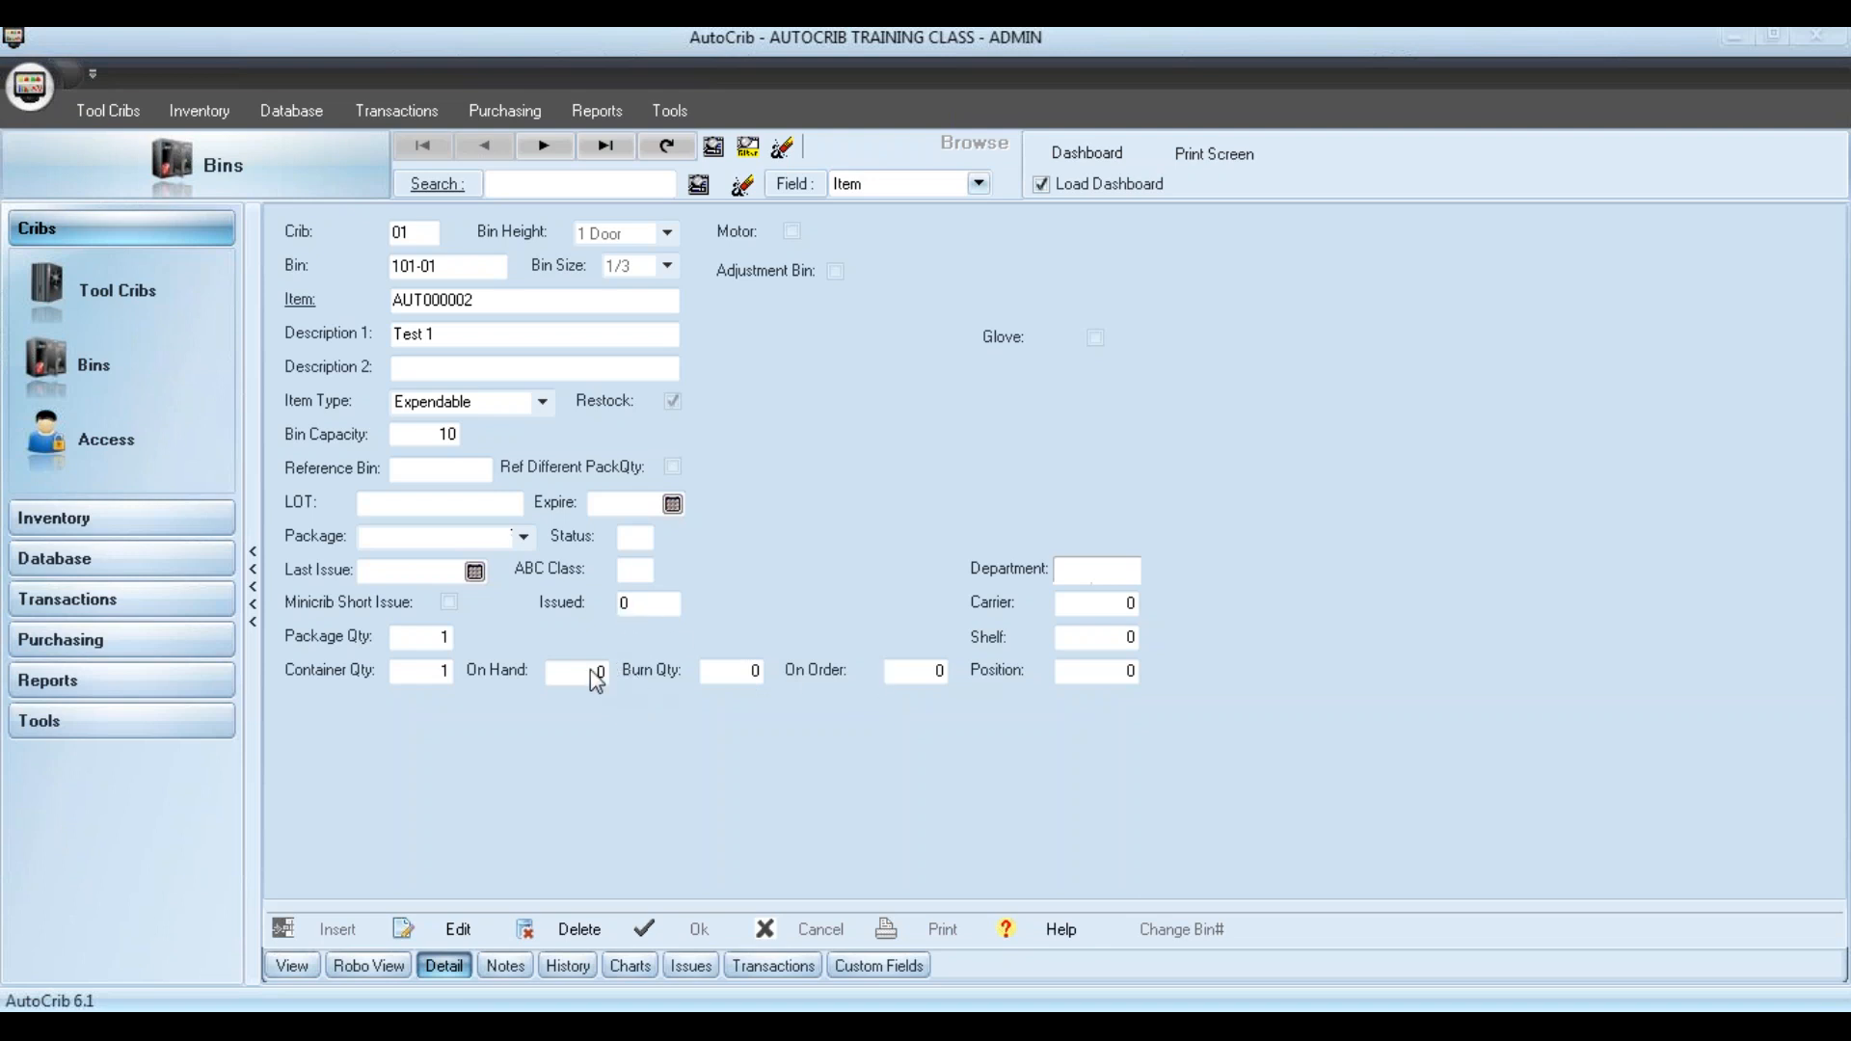
click(453, 931)
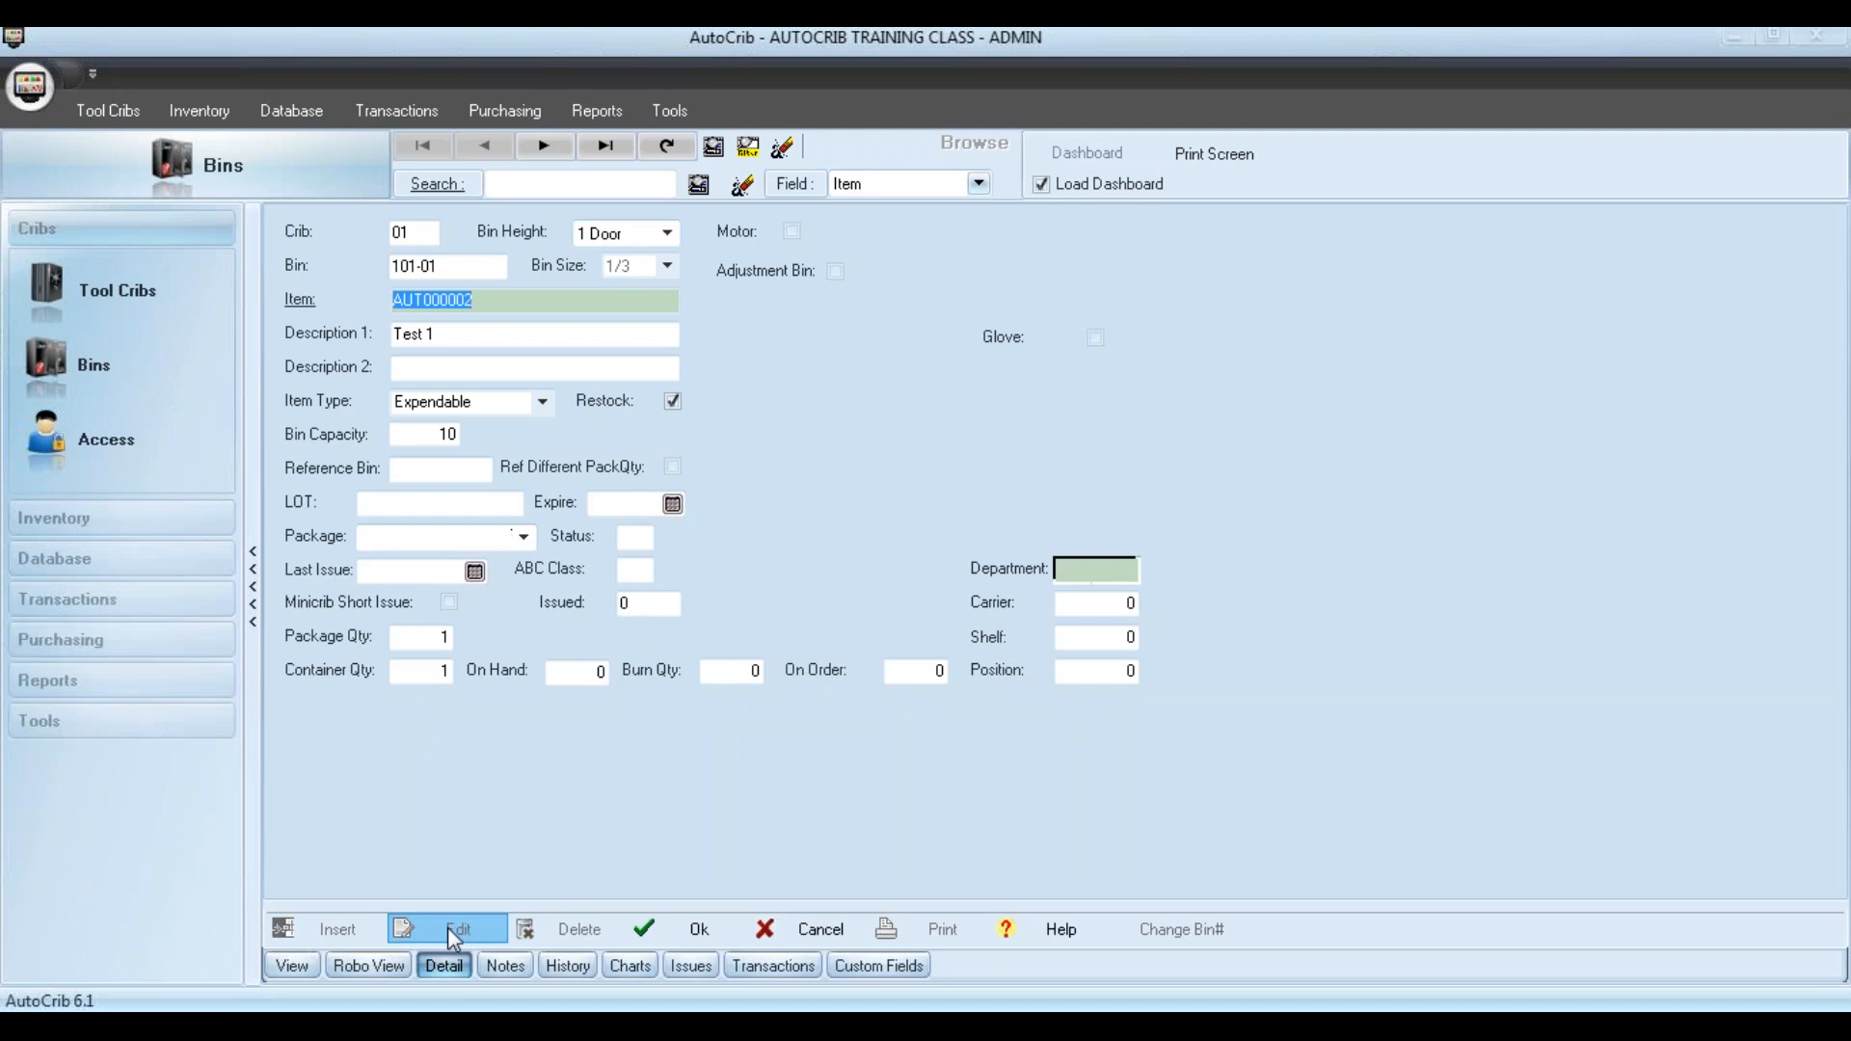
double_click(495, 297)
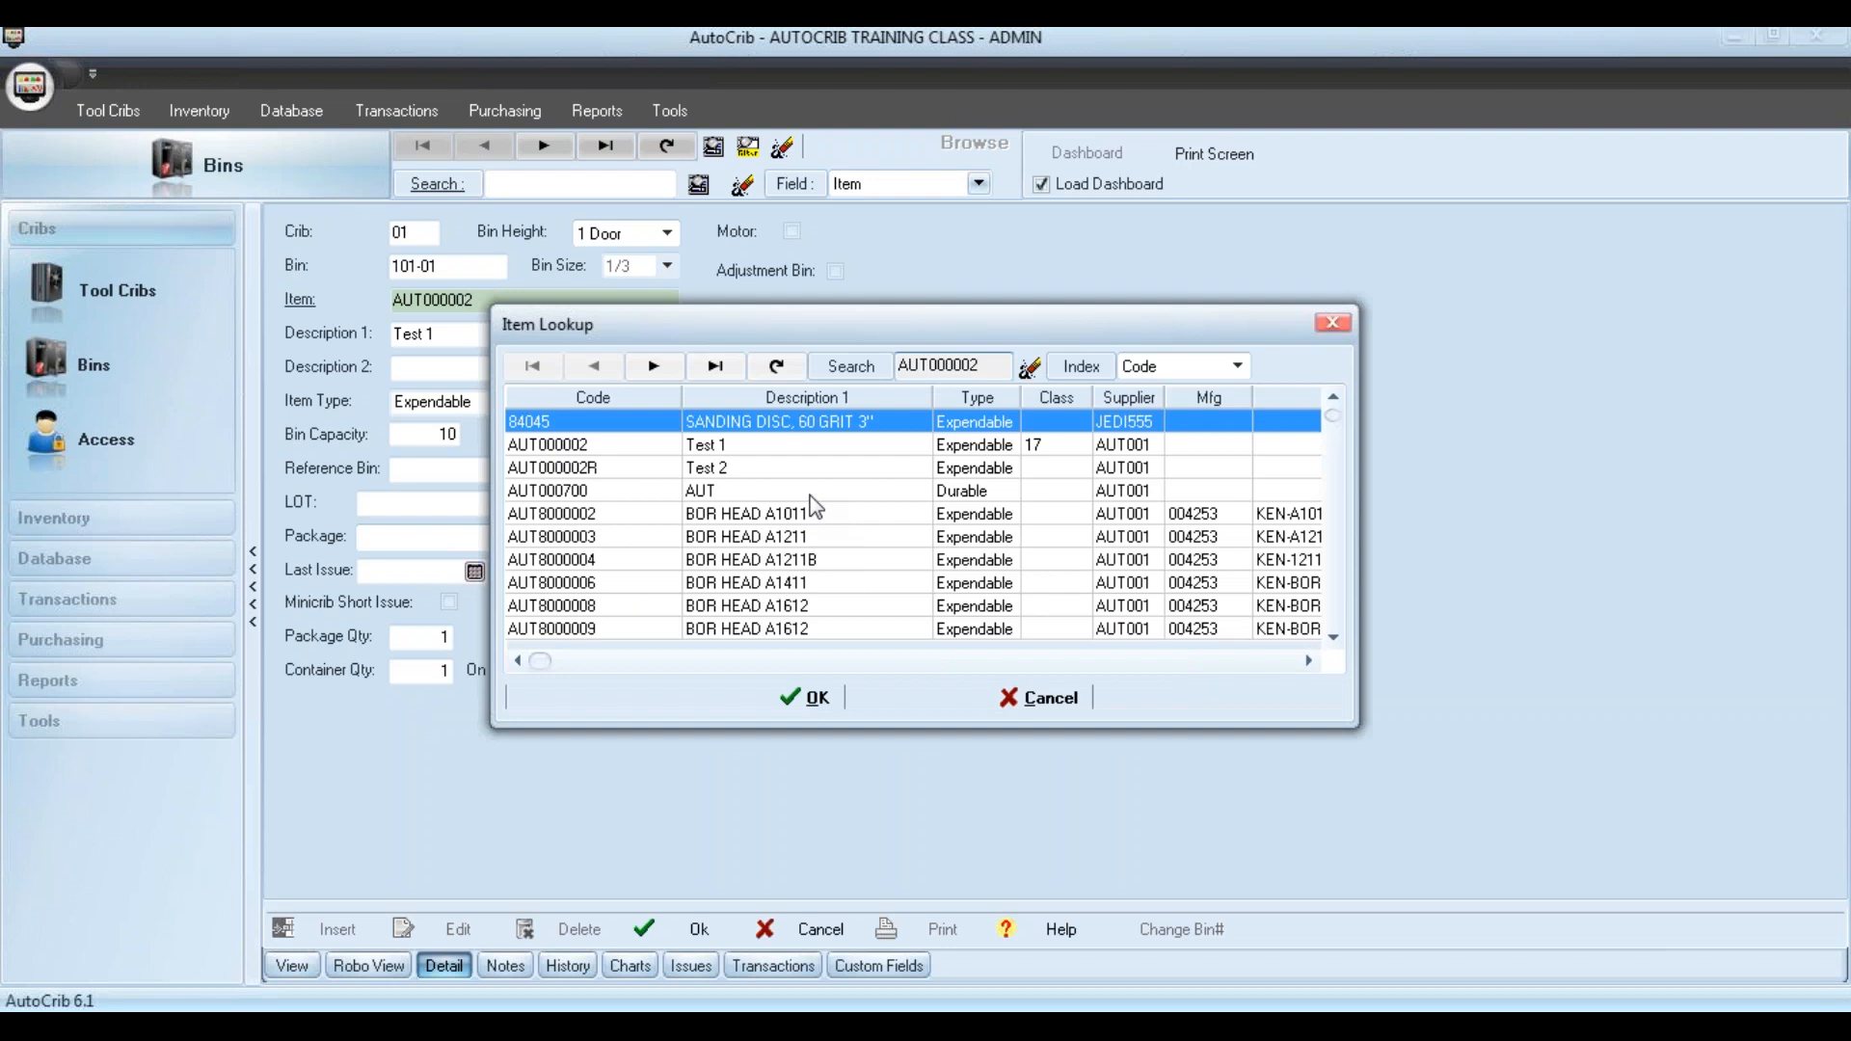
click(867, 367)
text(84045)
key(Return)
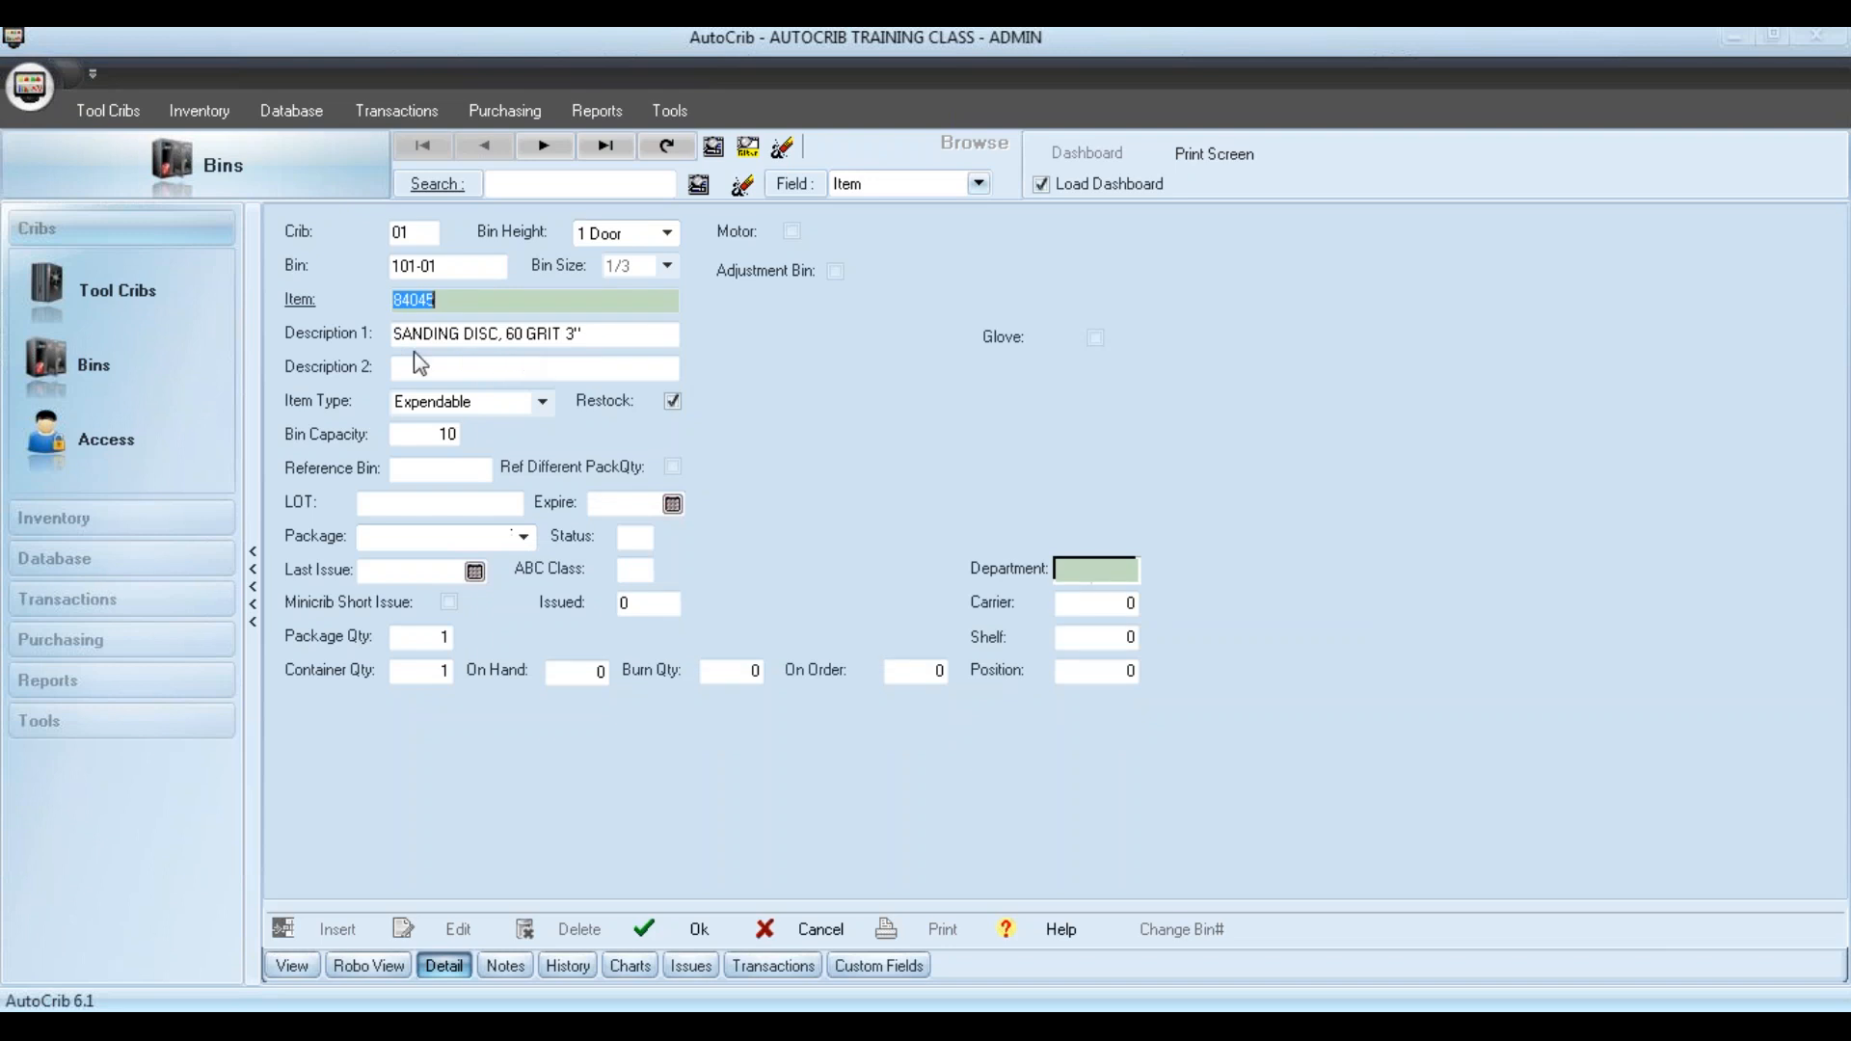
click(698, 927)
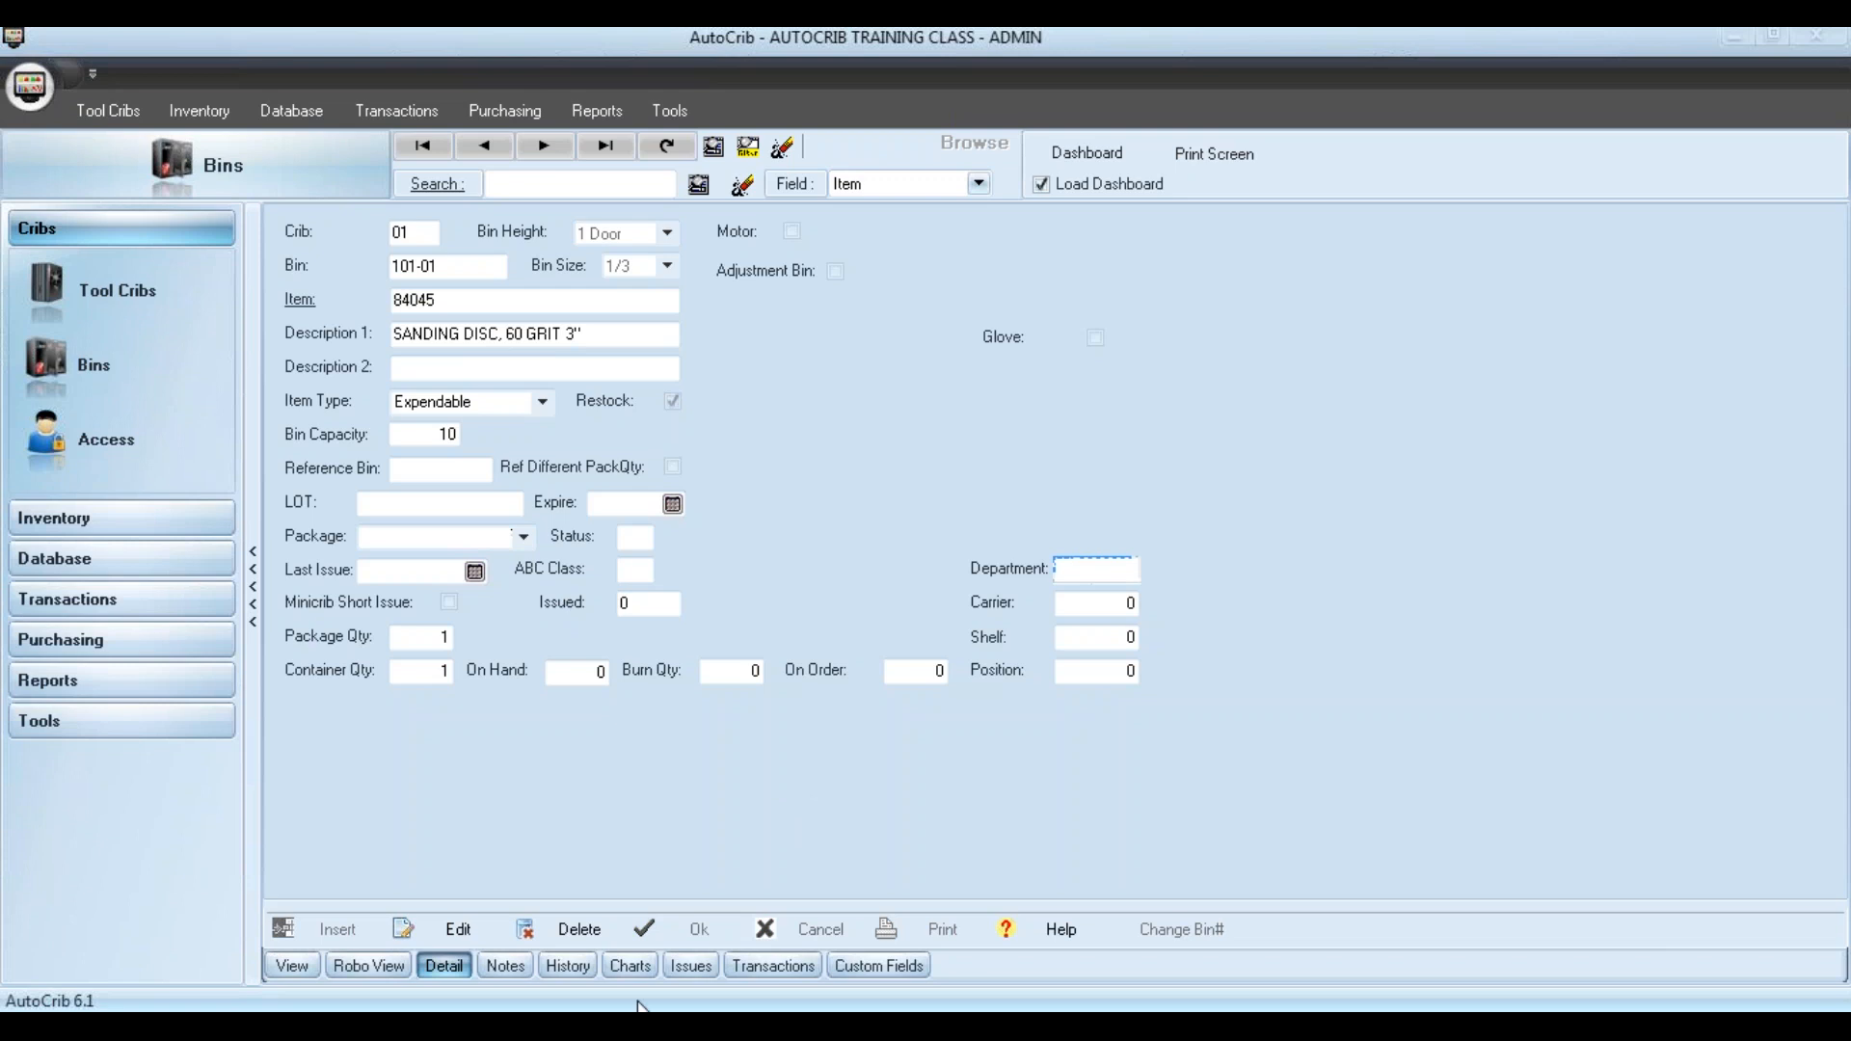
View the PowerPoint slides up to Reassigning Items, go back to the Kit Issue user slide, and return to AutoCrib
mouse_move(625, 1027)
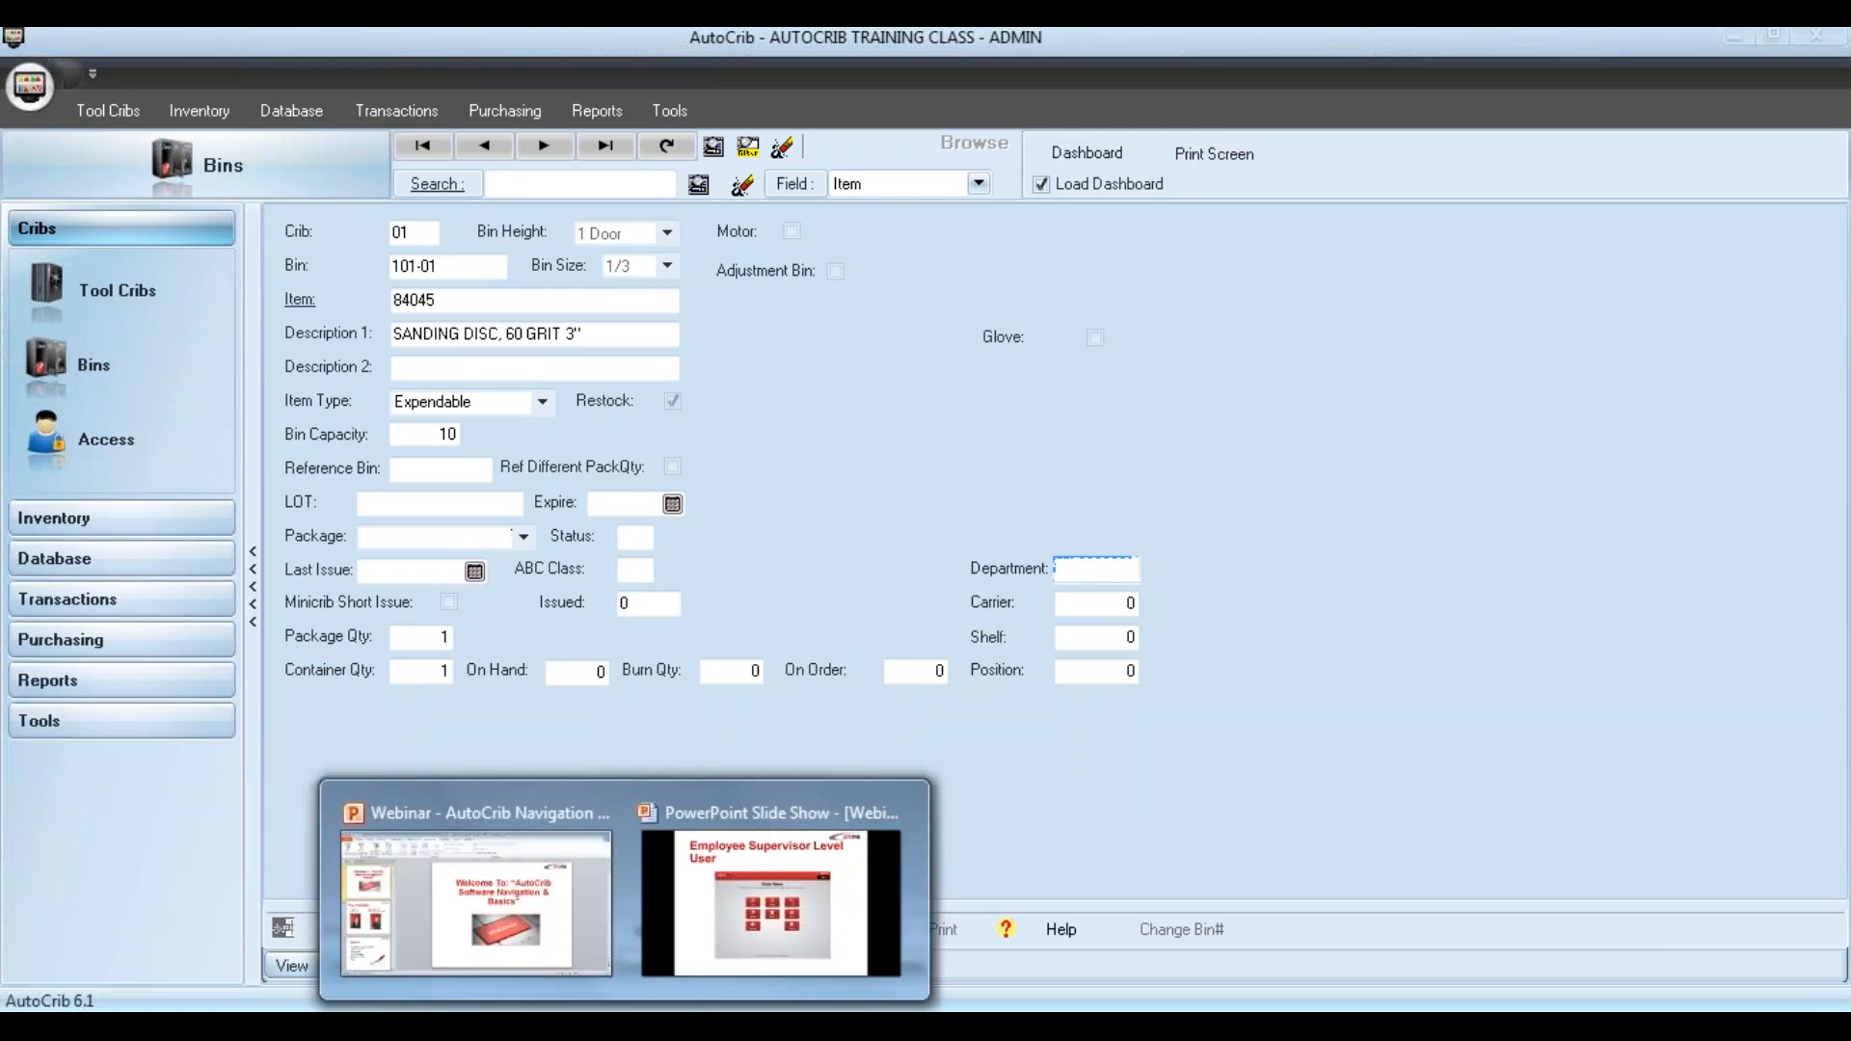
click(752, 911)
key(Right)
key(Right)
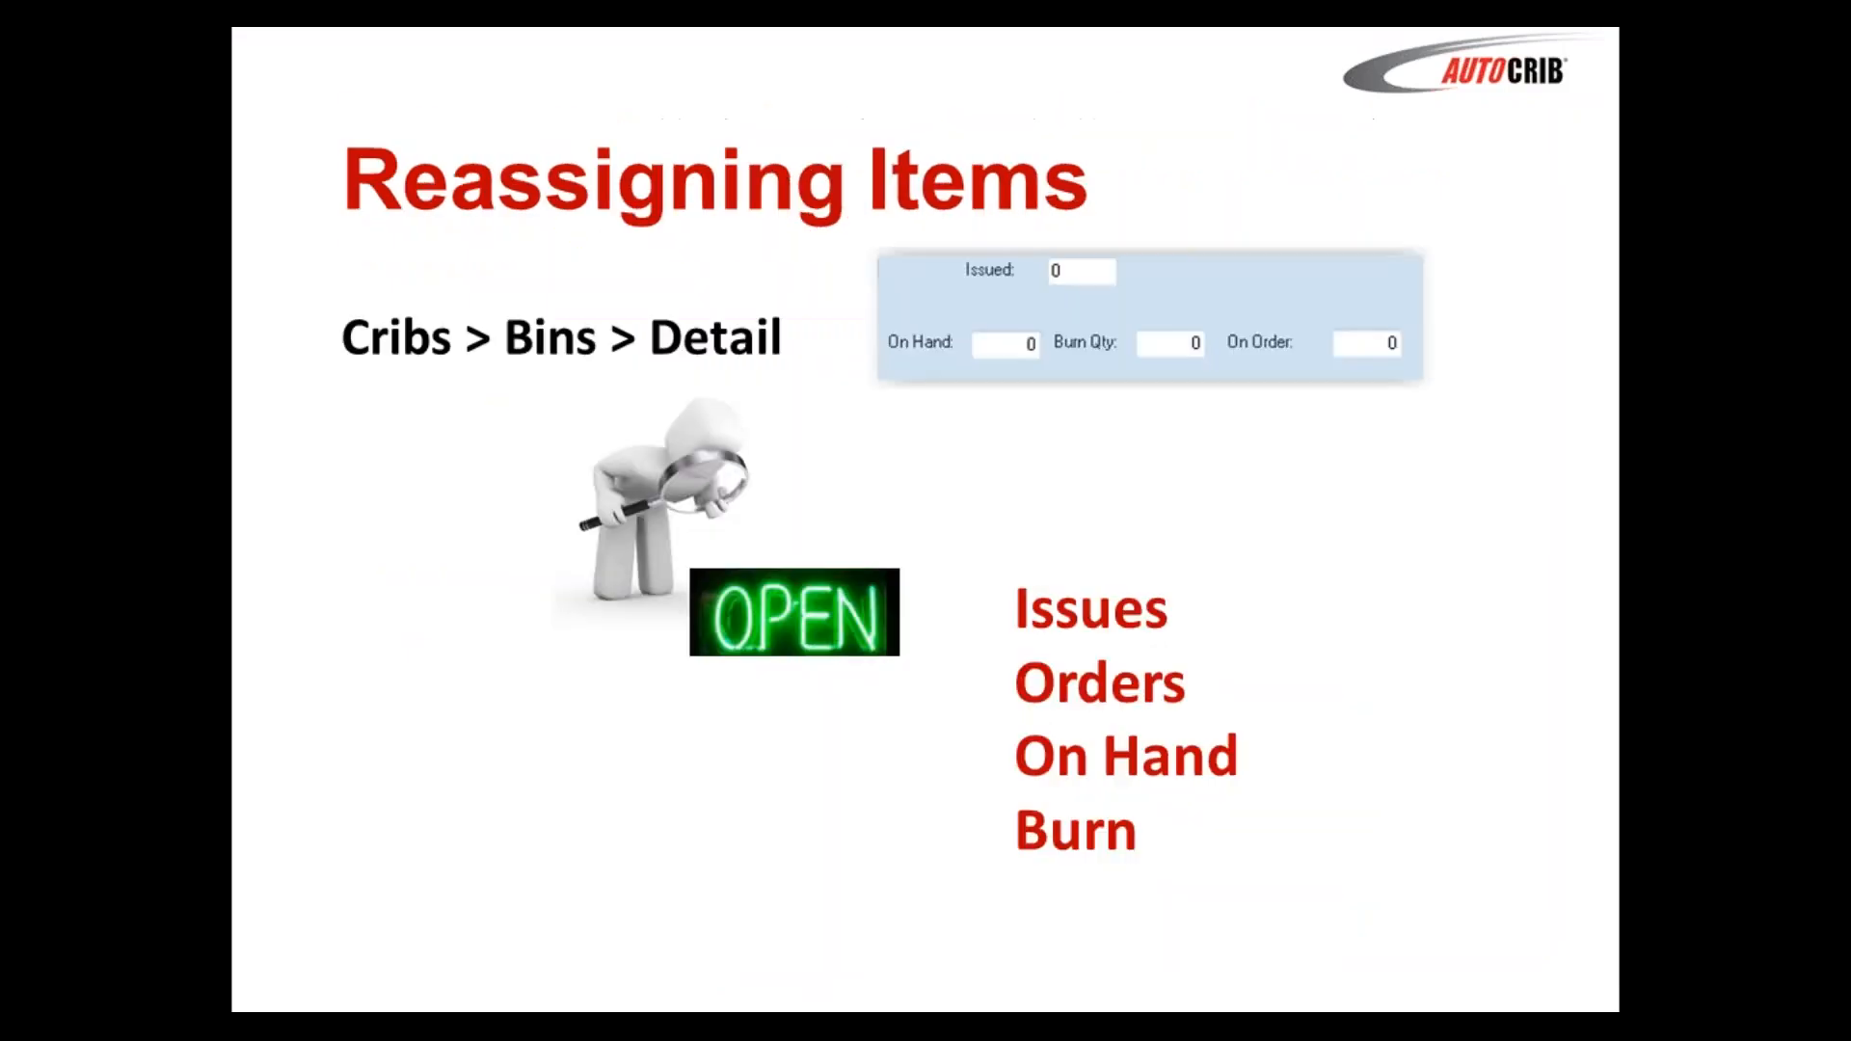
key(Left)
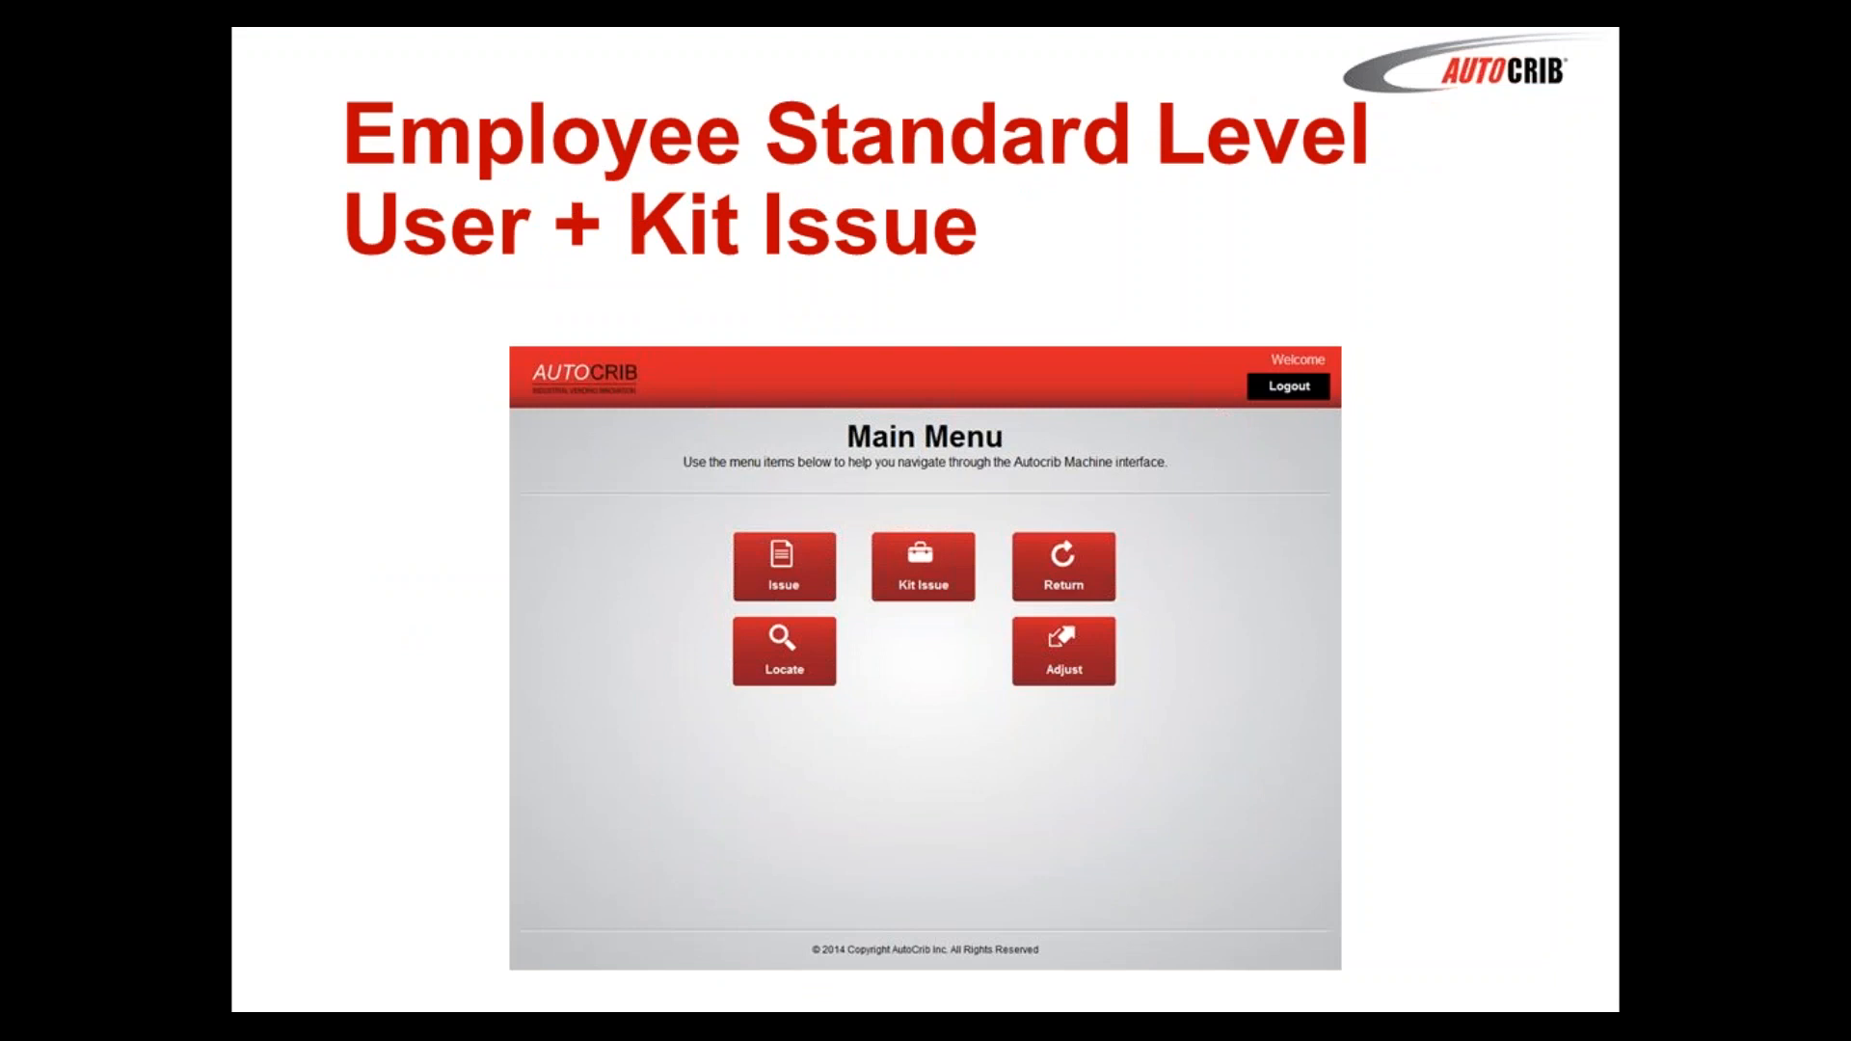
key(alt+Tab)
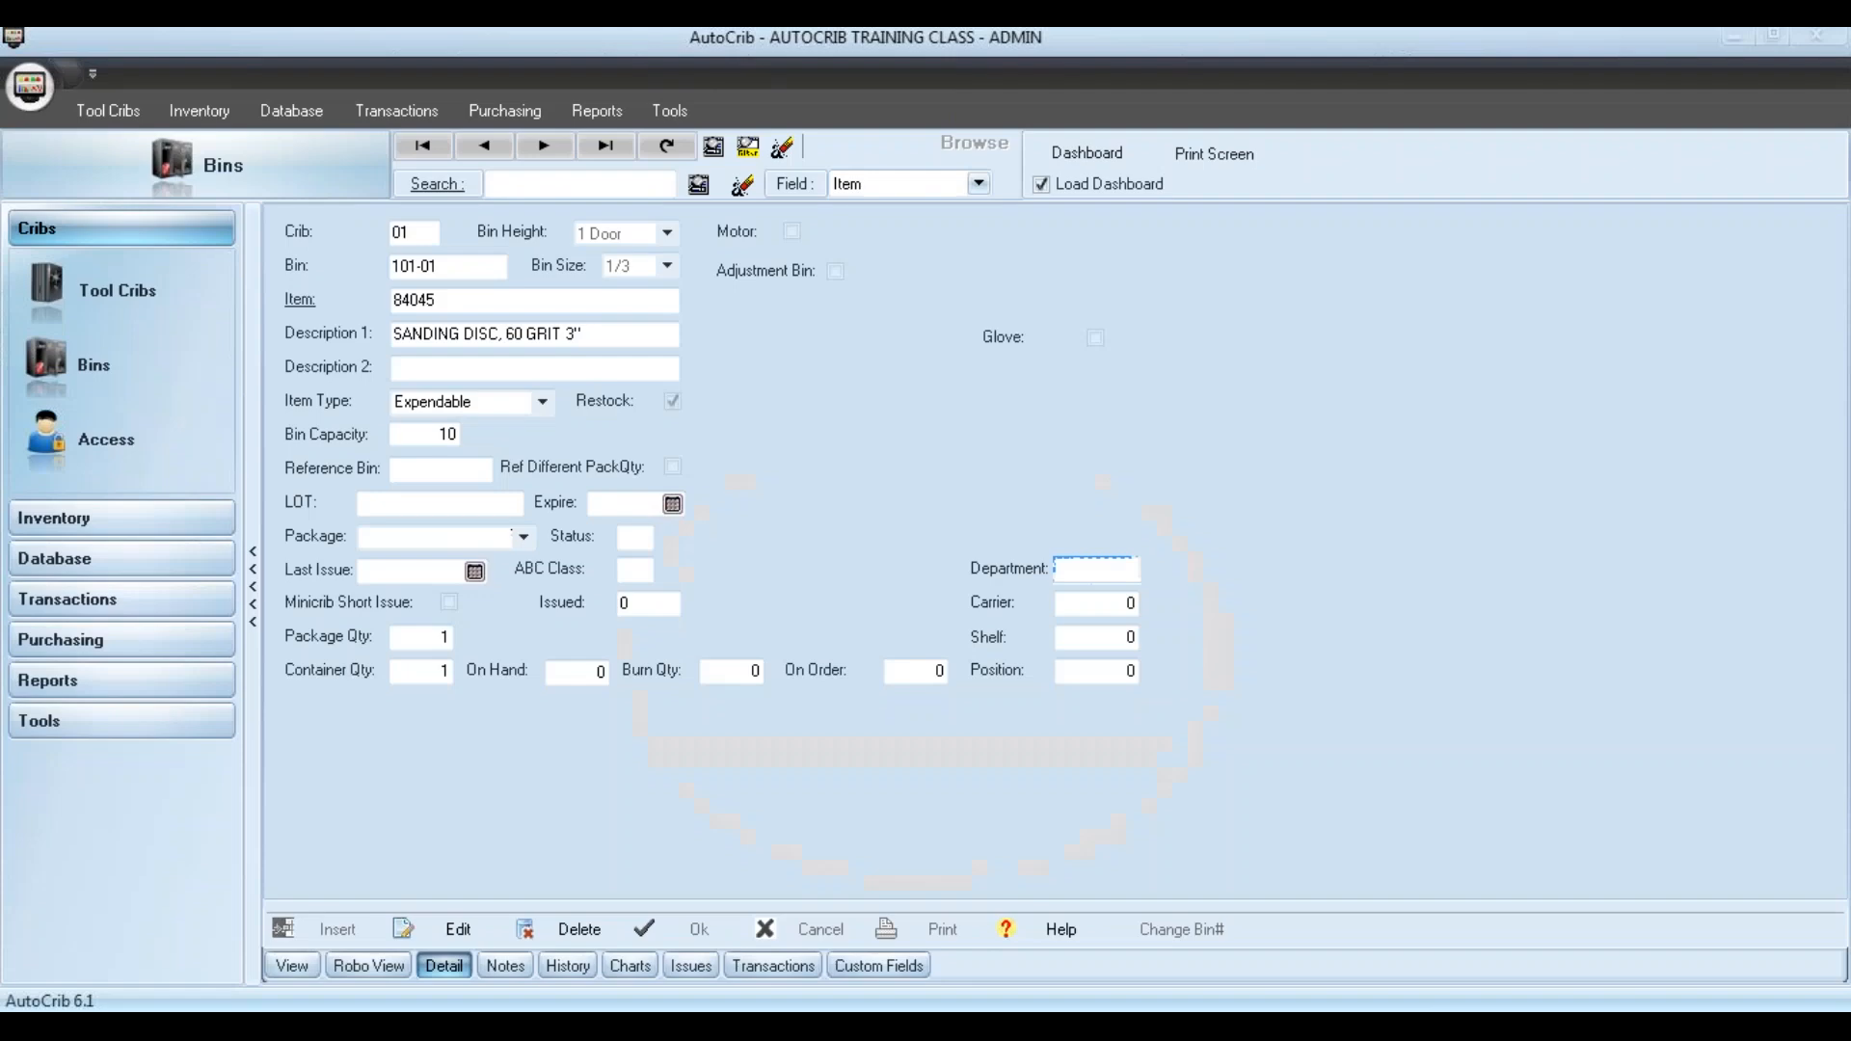
Enable Kit Issue for the first employee in the Employees list and save the record
click(165, 558)
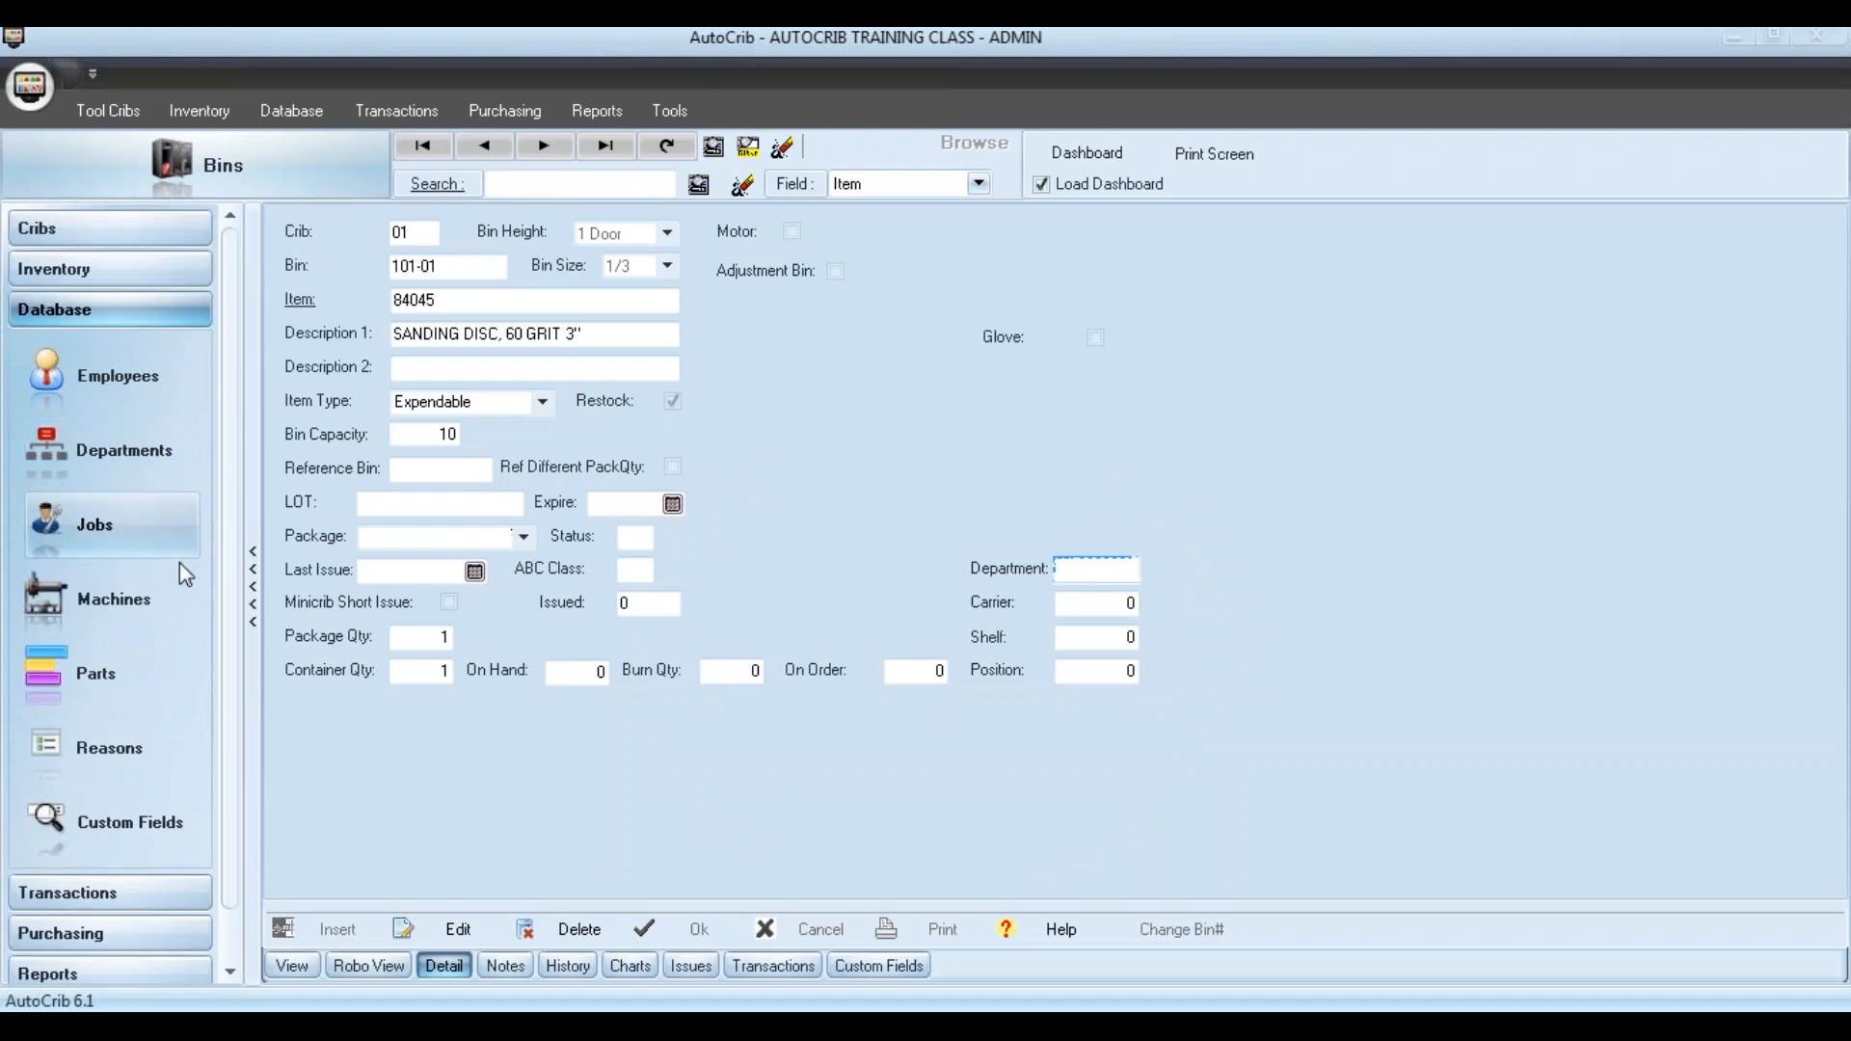
click(117, 378)
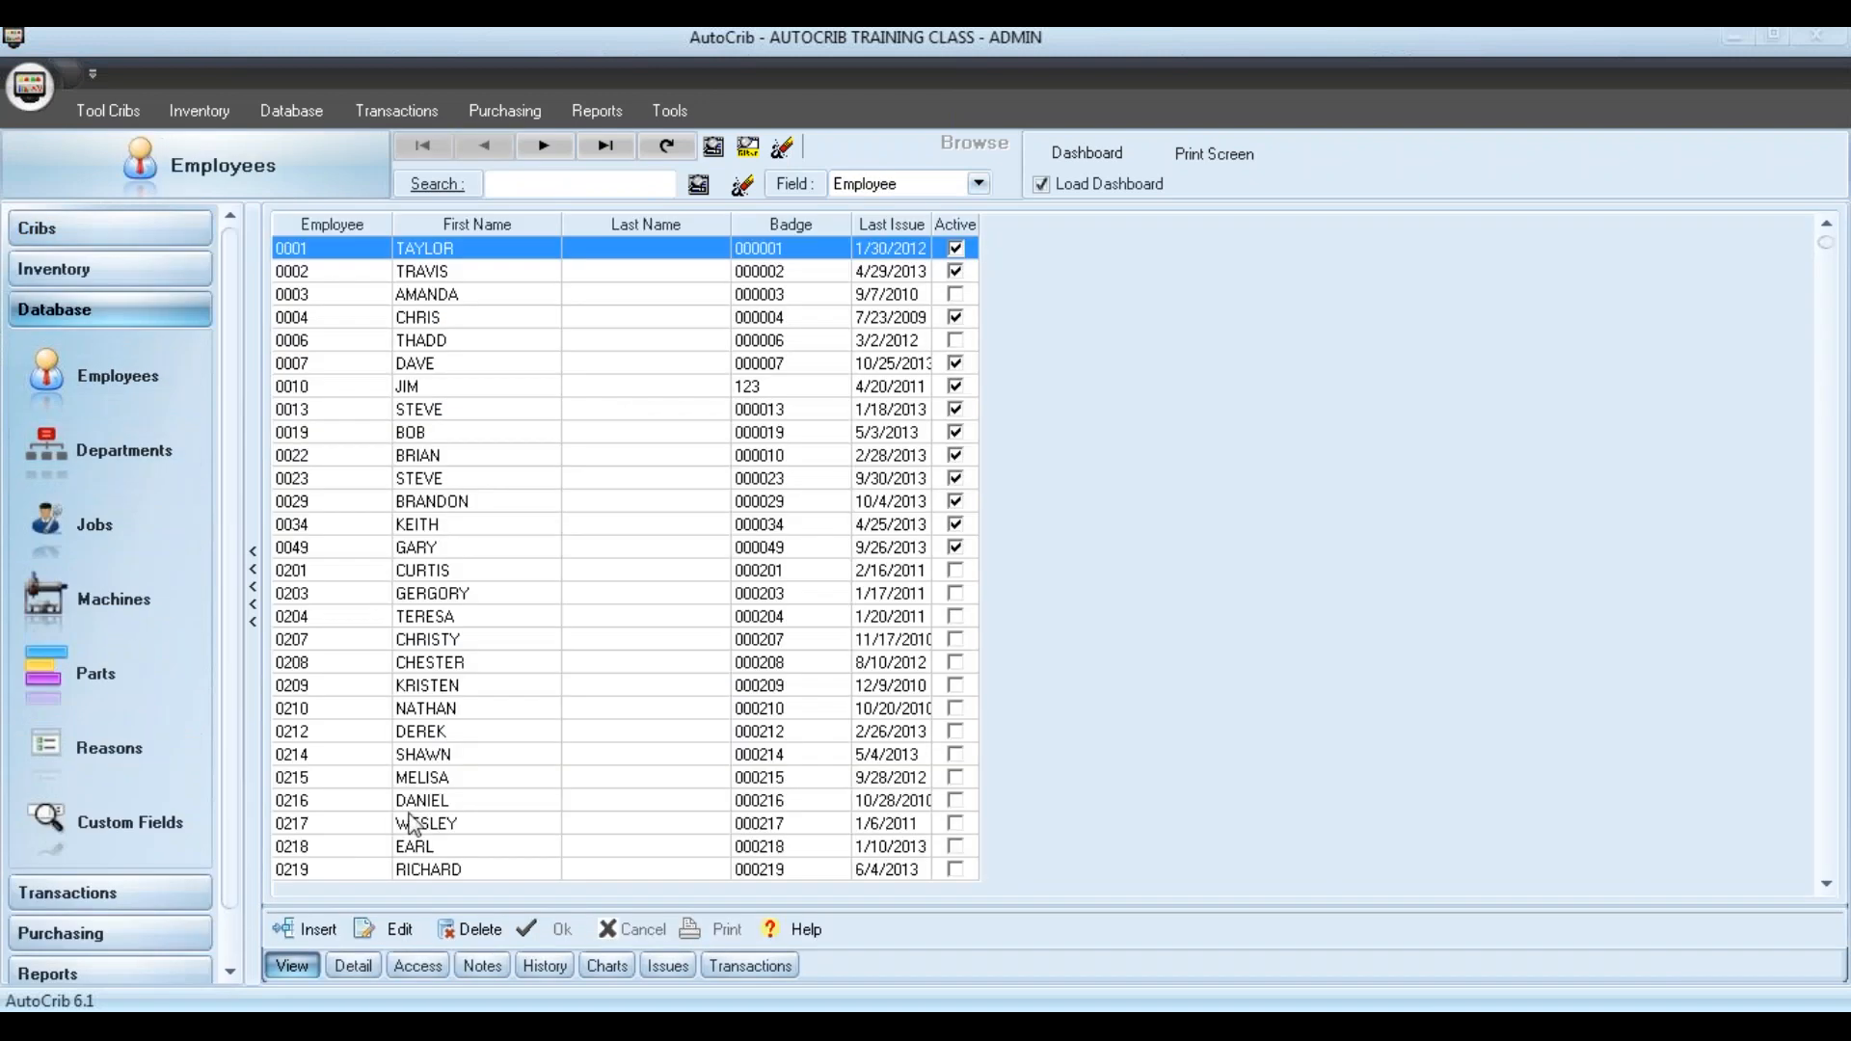
click(391, 933)
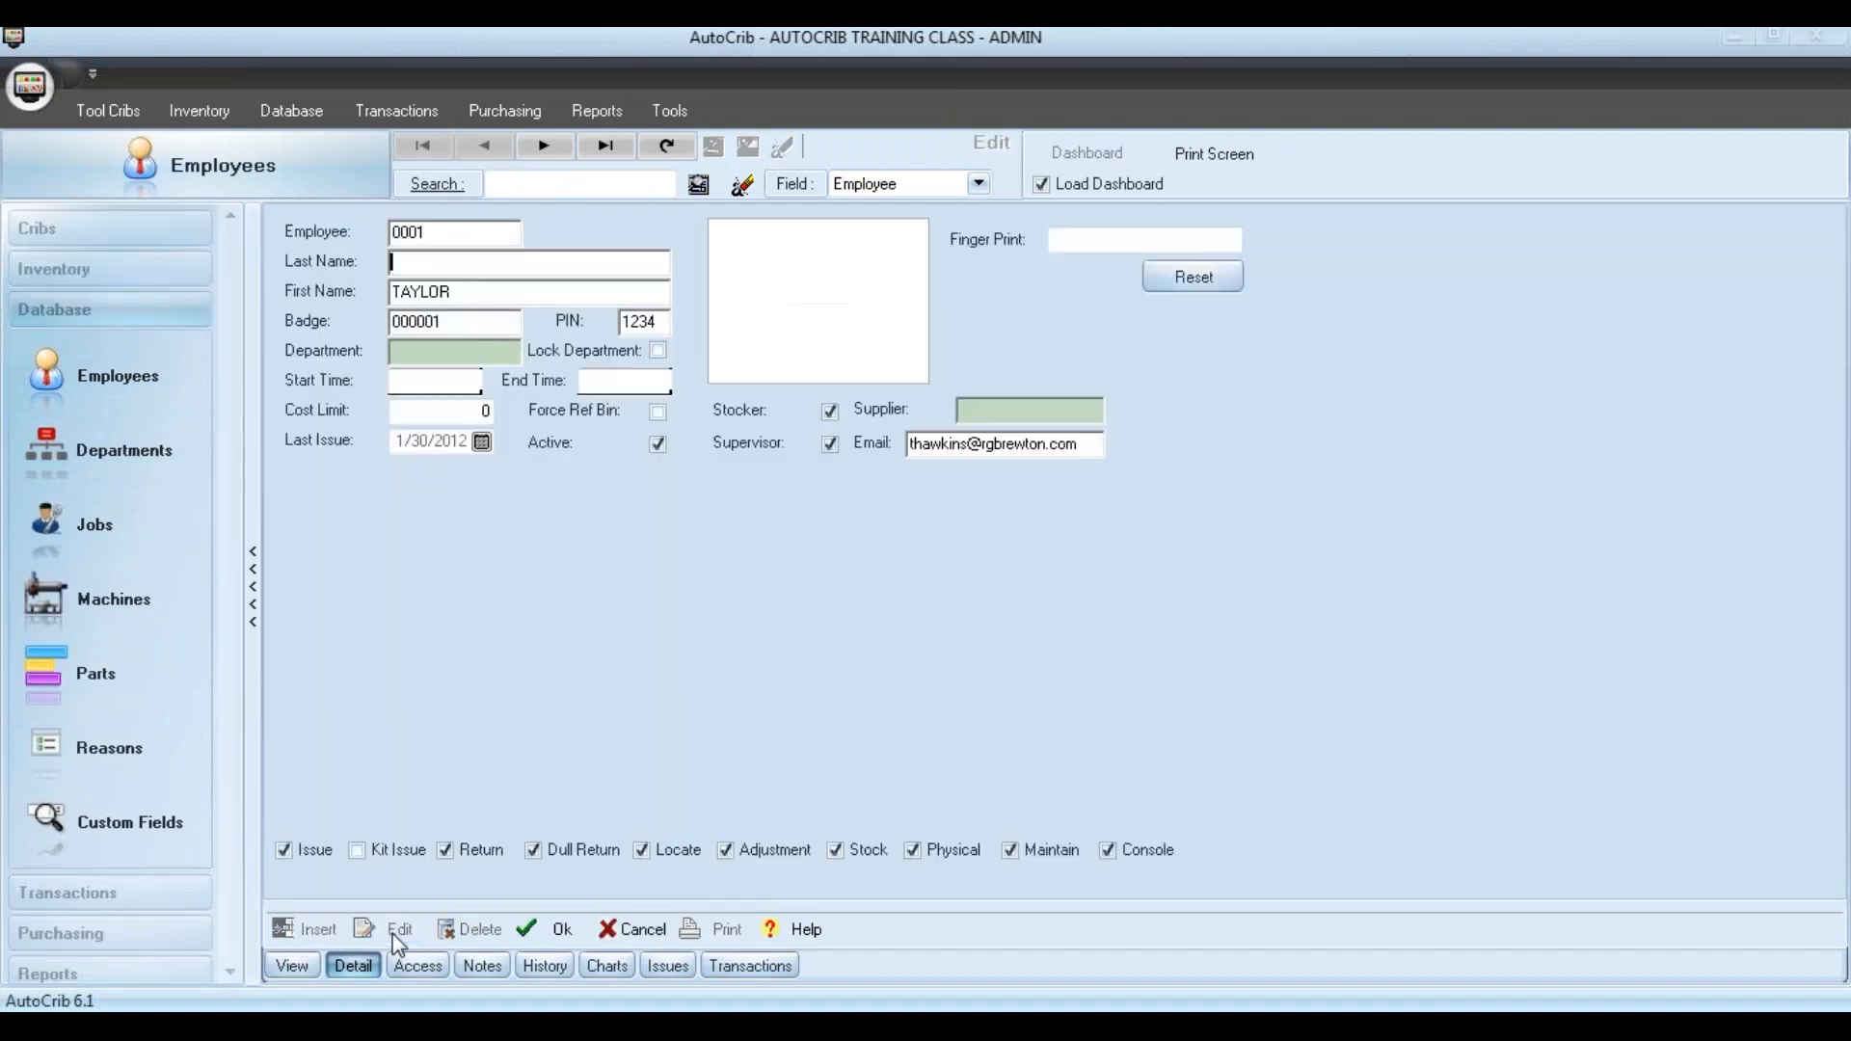
click(360, 853)
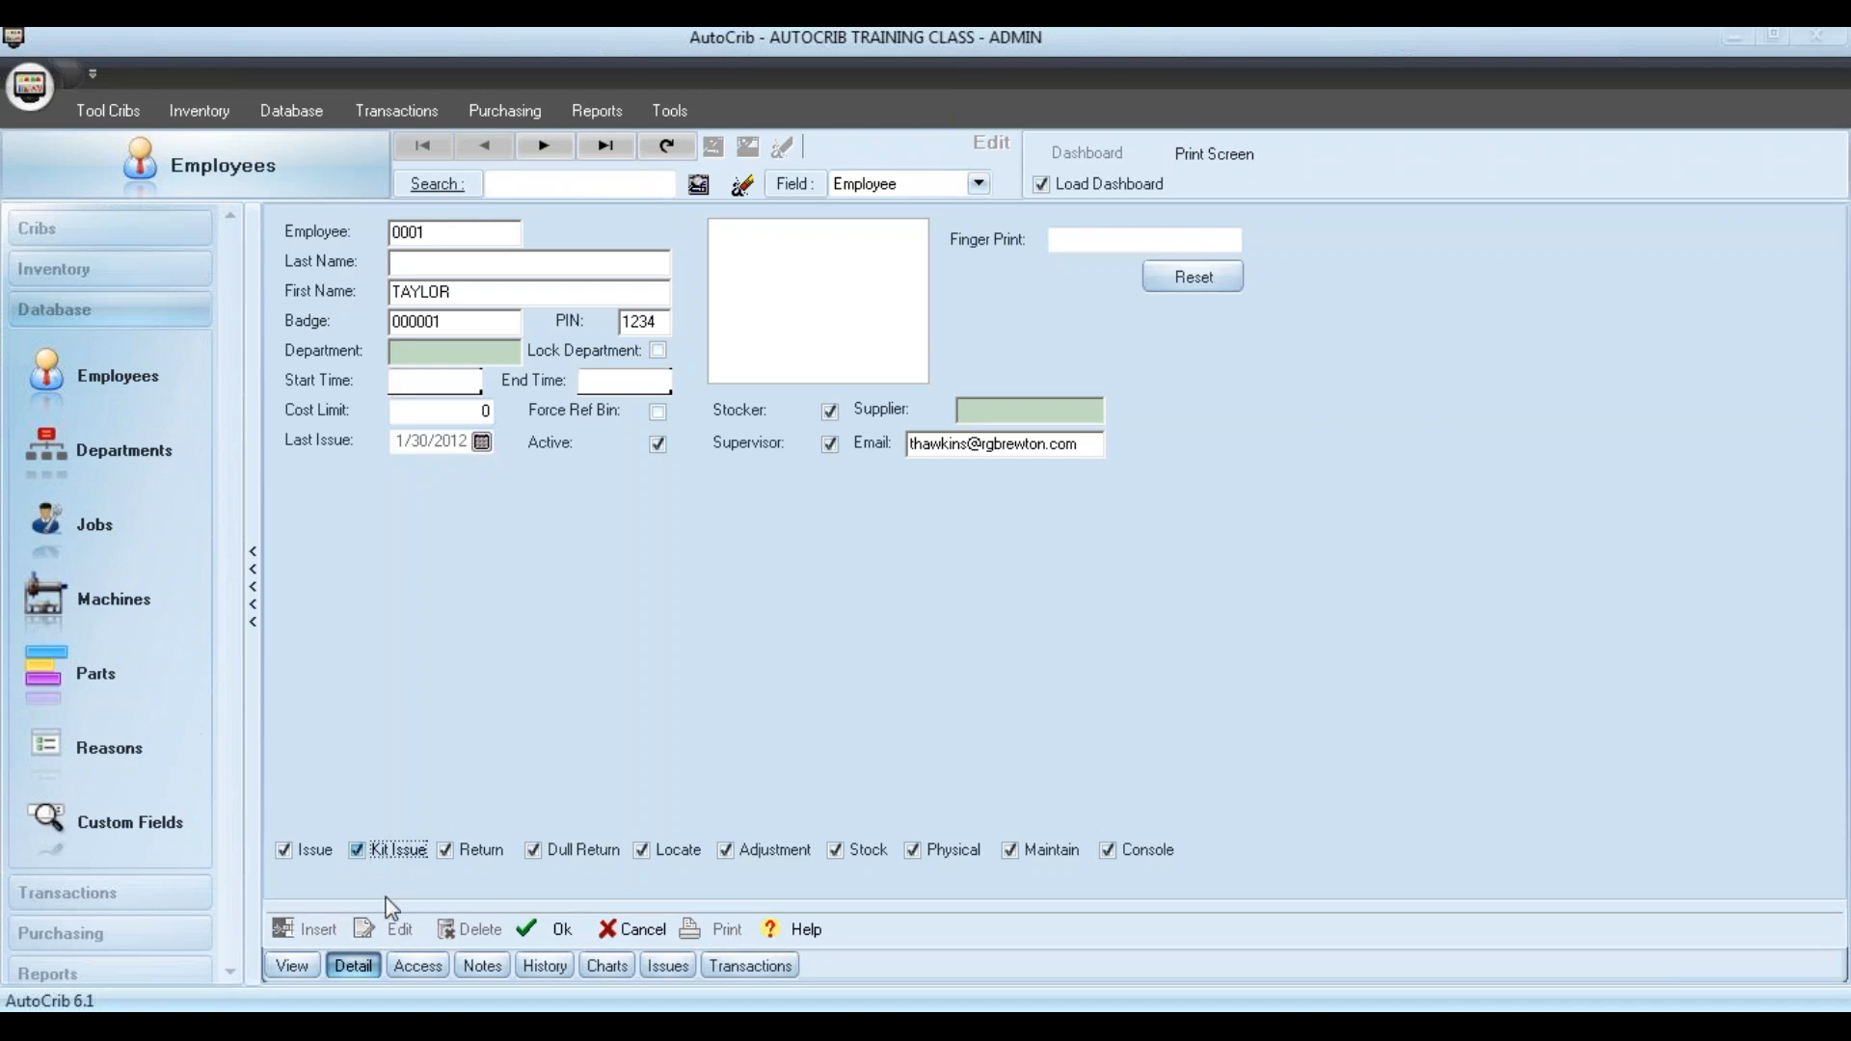
click(361, 848)
click(362, 852)
click(561, 931)
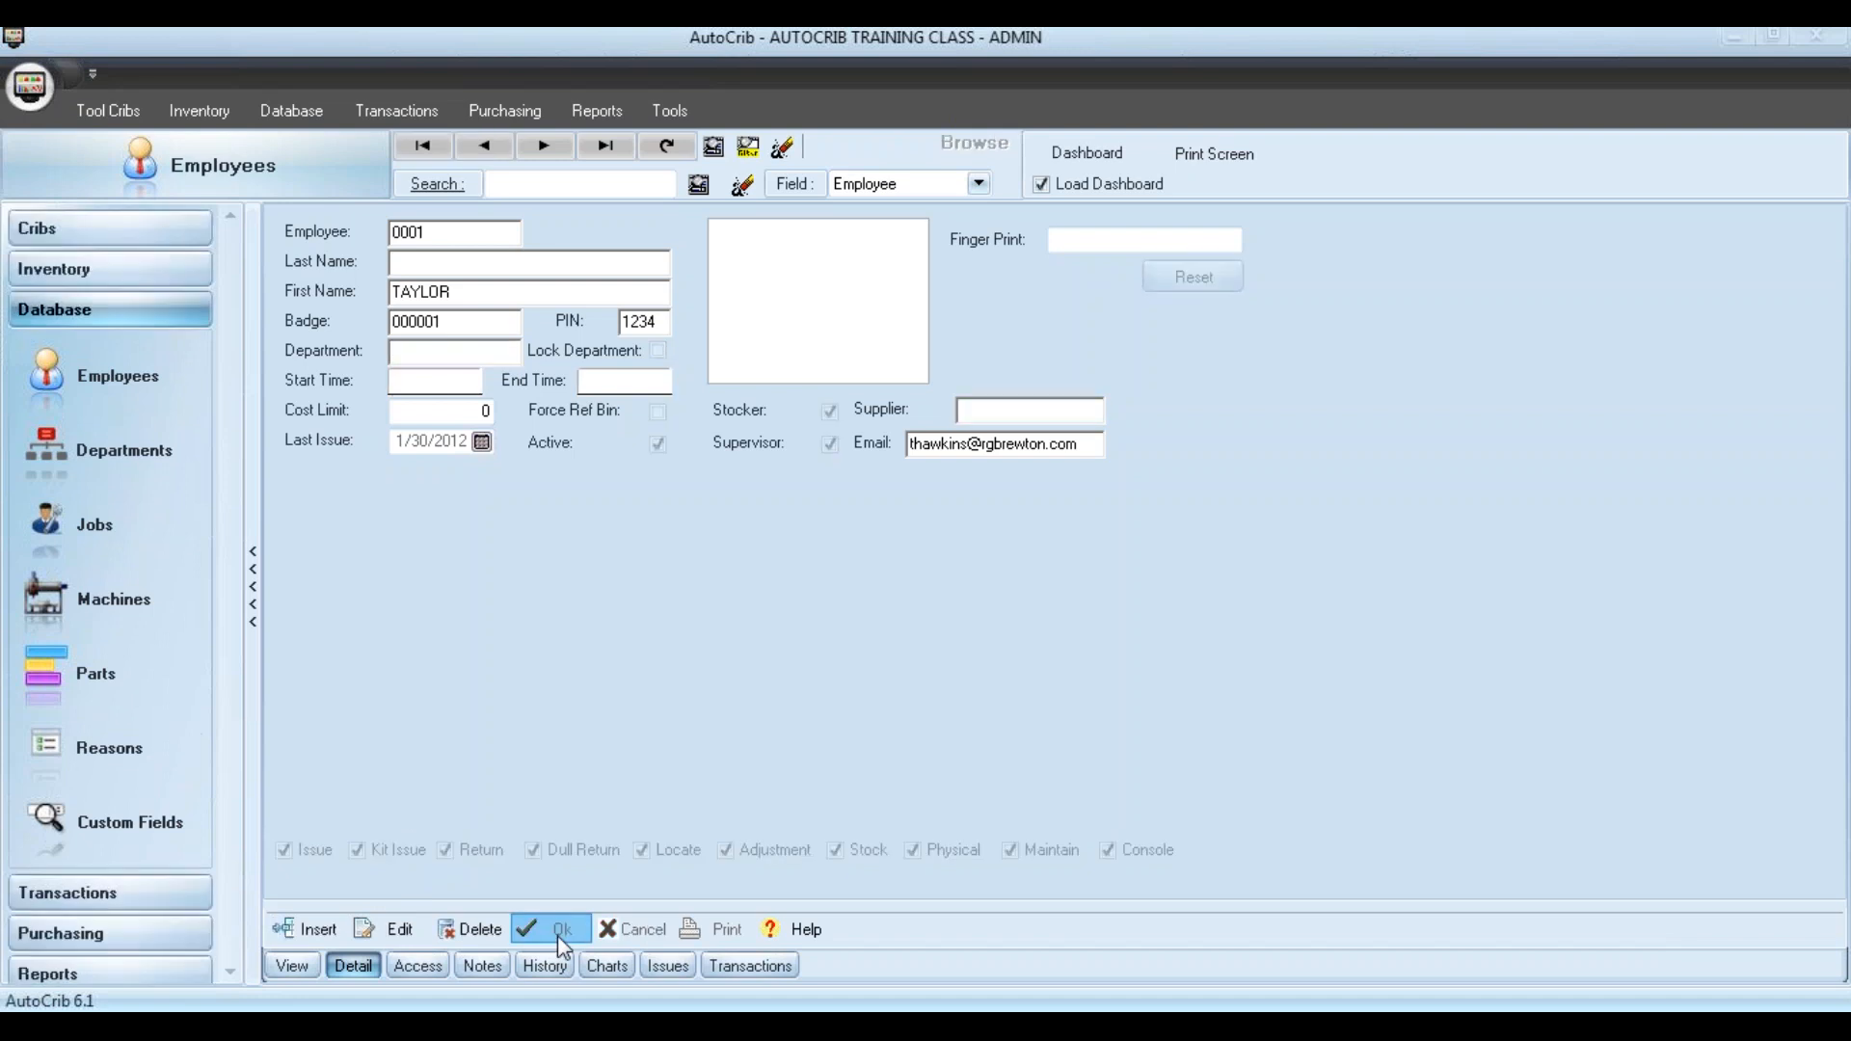
Bring up the Employee Standard Level User + Kit Issue slide in the PowerPoint slide show
mouse_move(625, 1027)
click(735, 950)
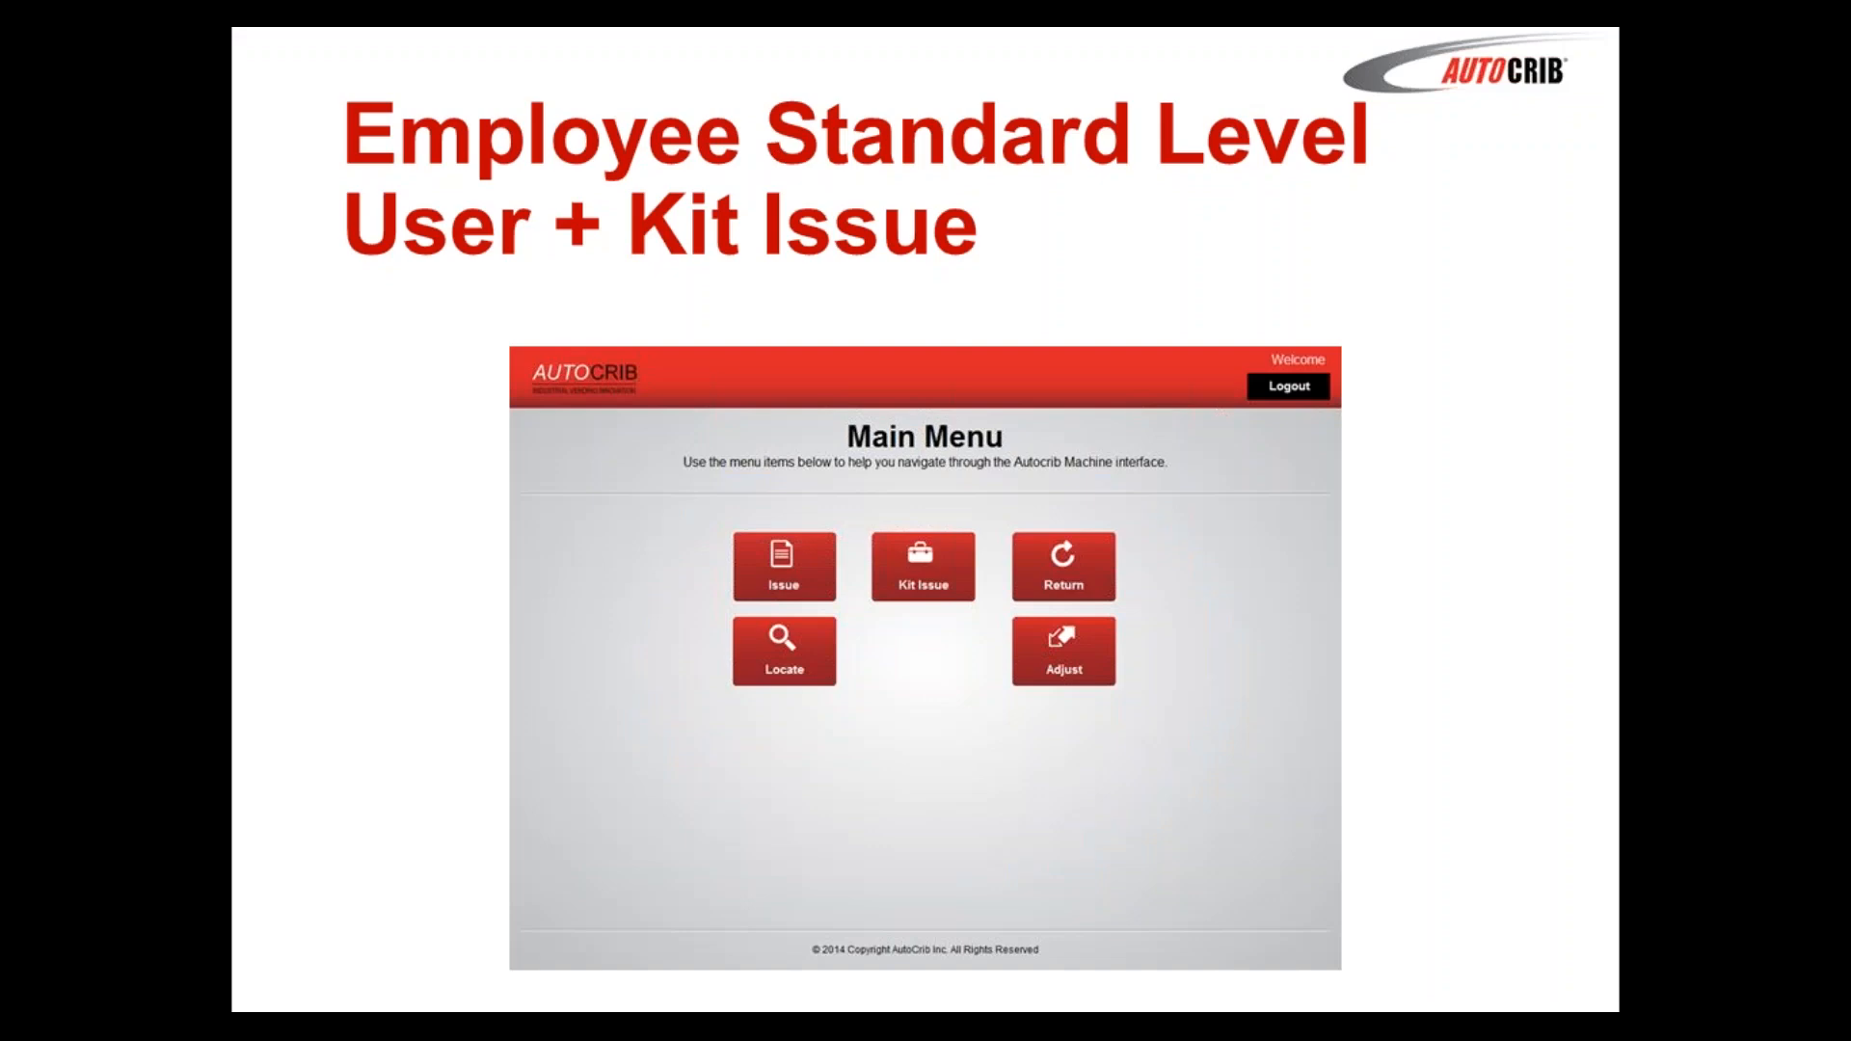